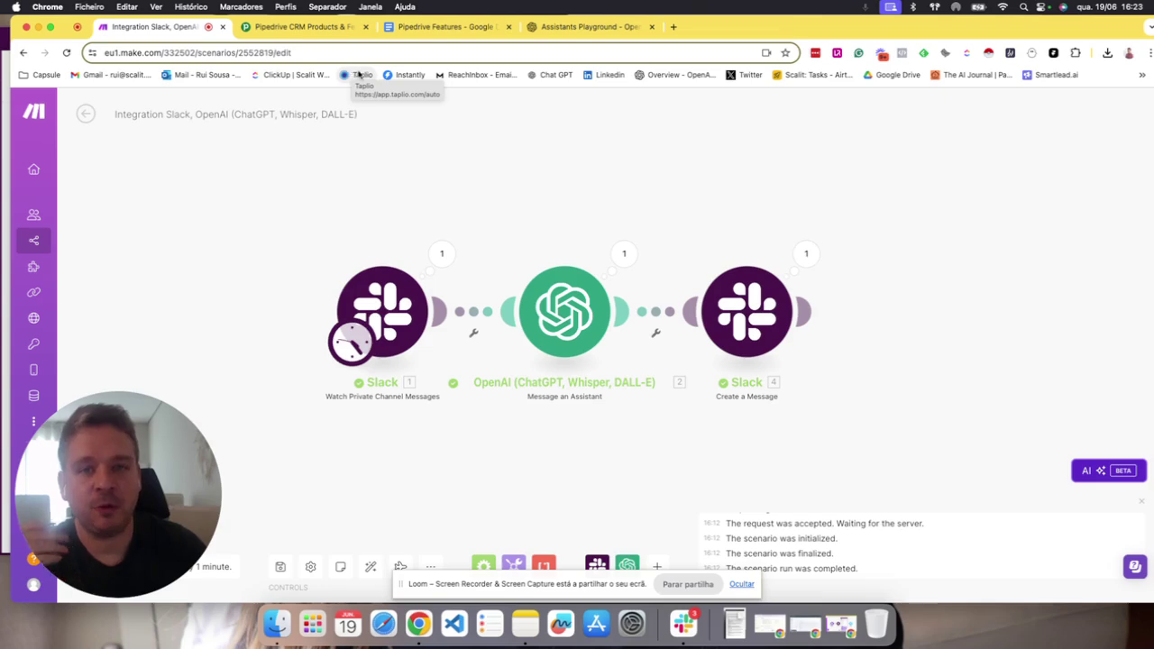
Step: Switch to the Pipedrive products page and look over its list of features and products
click(555, 340)
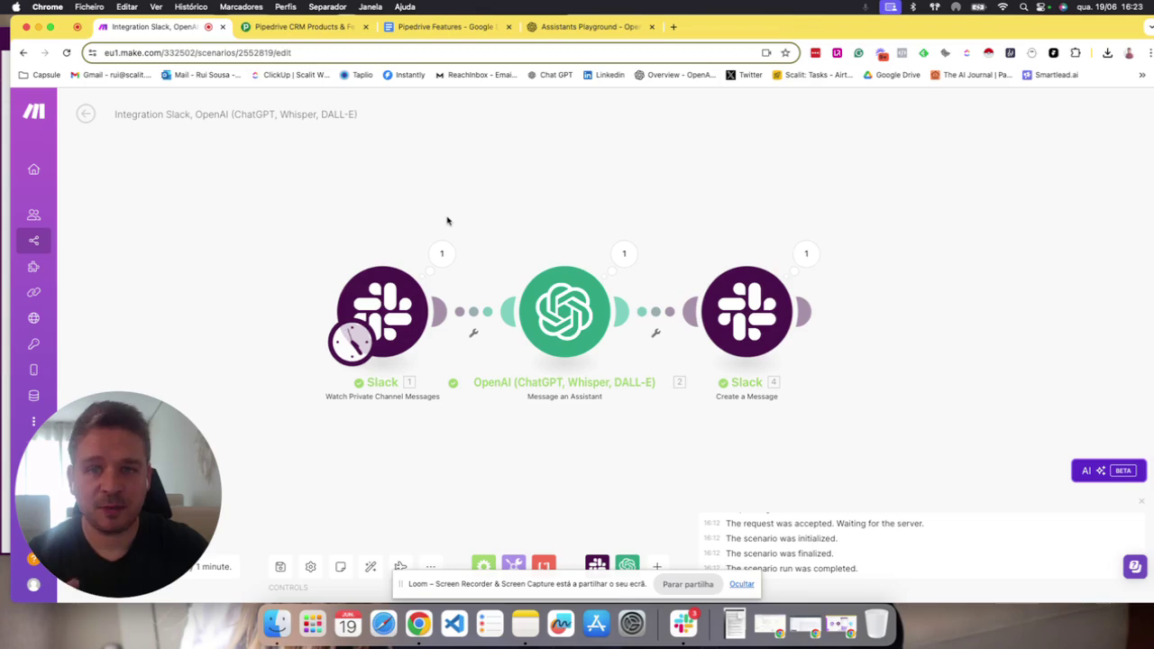
click(341, 30)
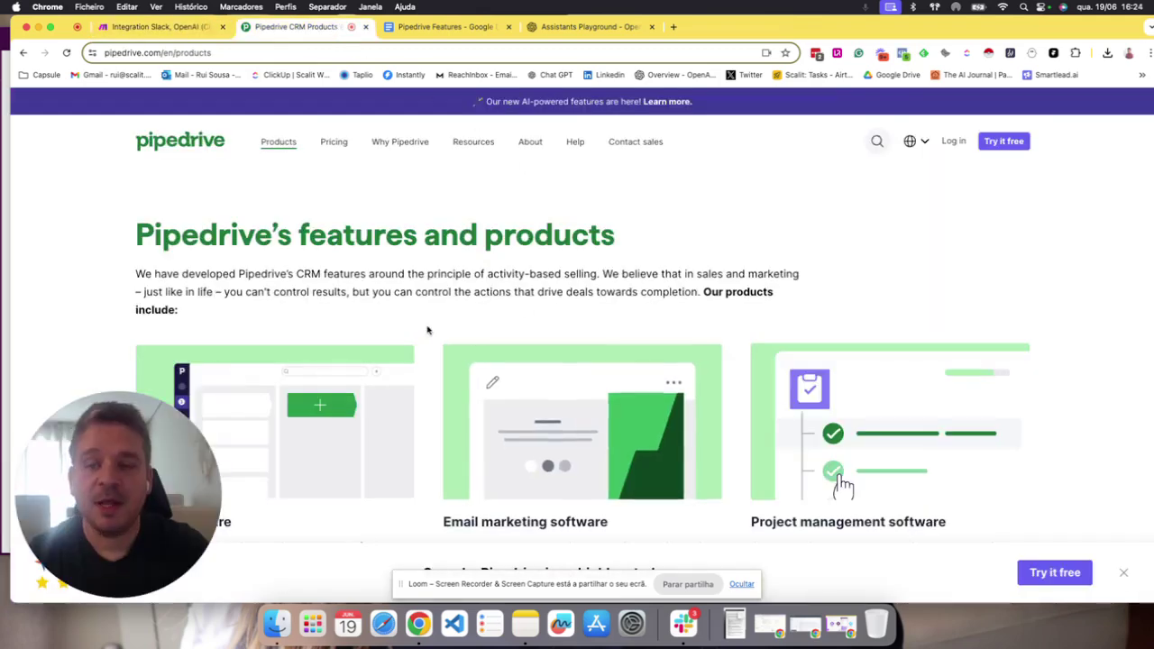
scroll(424, 357, down, 2)
scroll(424, 357, up, 2)
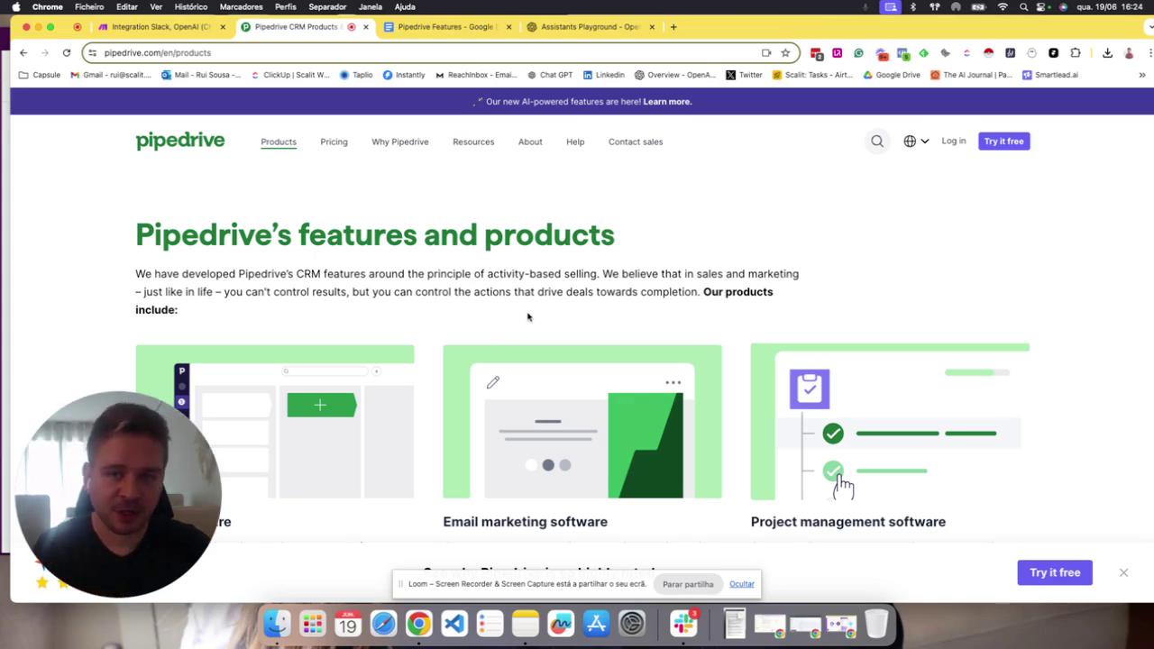
scroll(528, 317, down, 2)
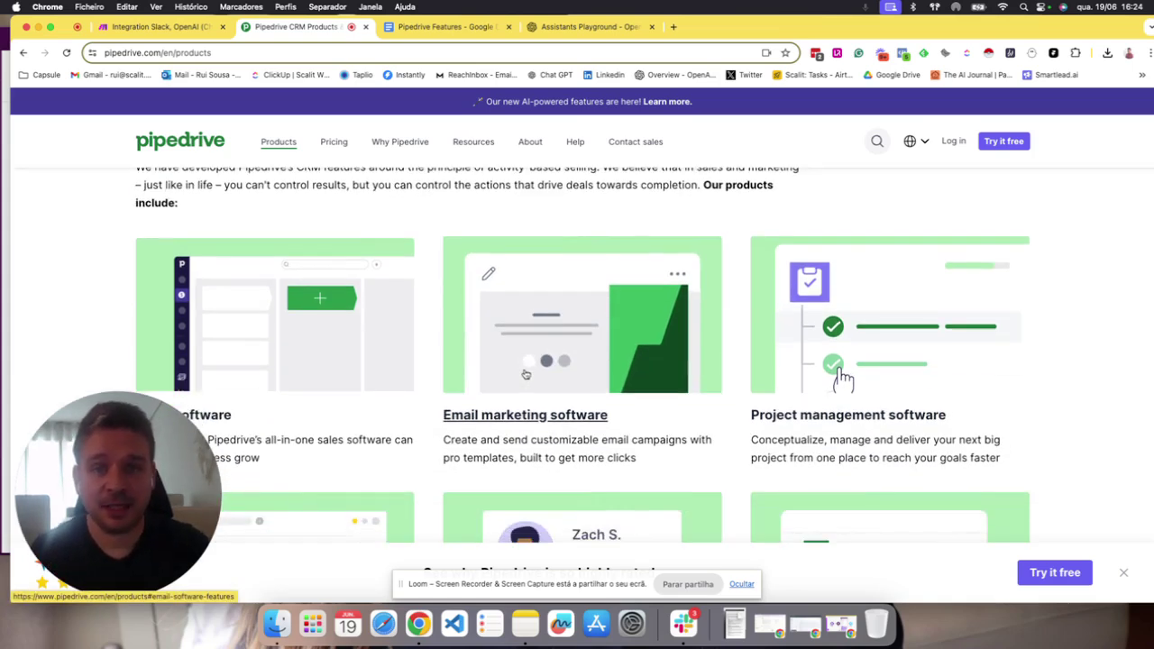
scroll(451, 271, up, 2)
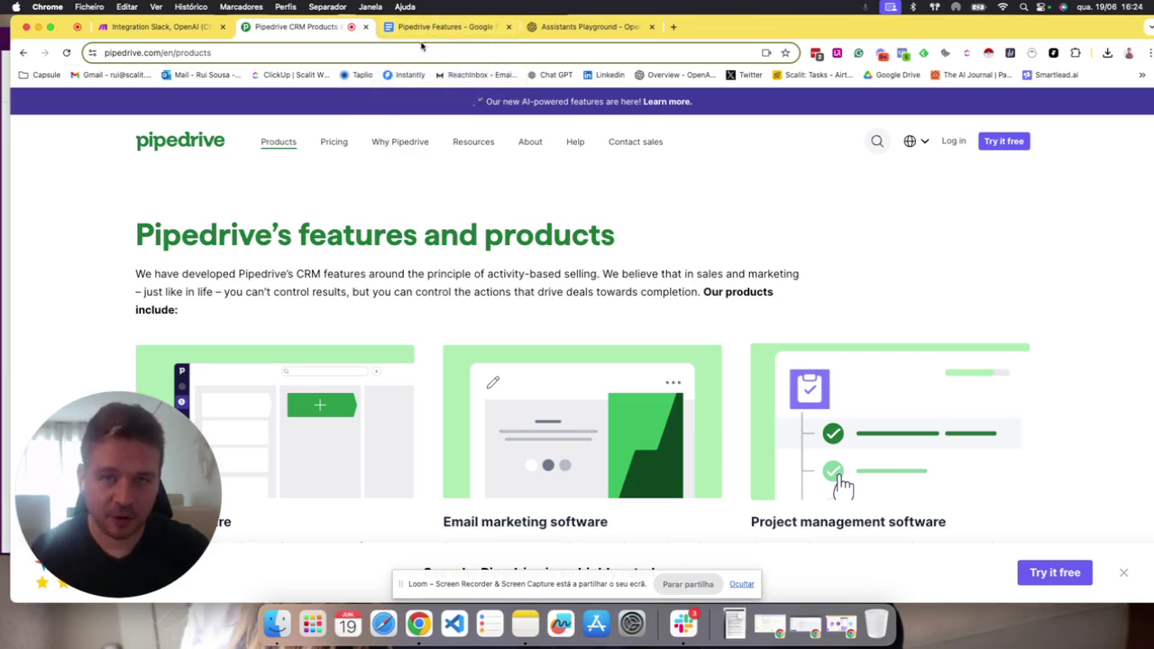
scroll(228, 205, down, 1)
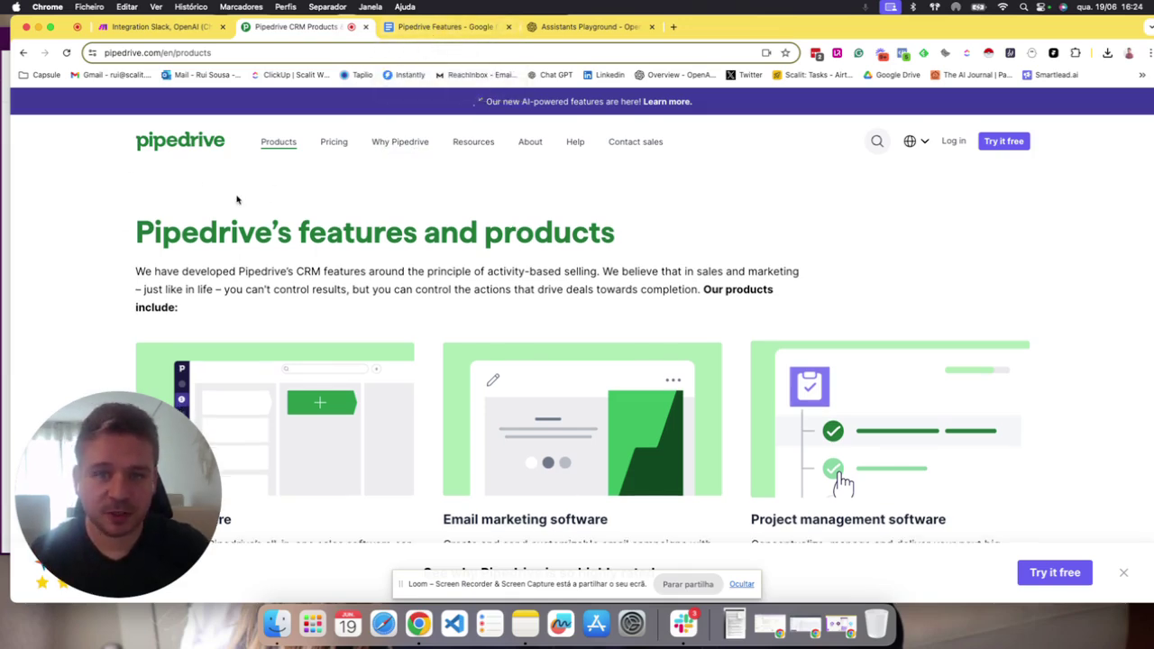
drag(441, 233, 542, 424)
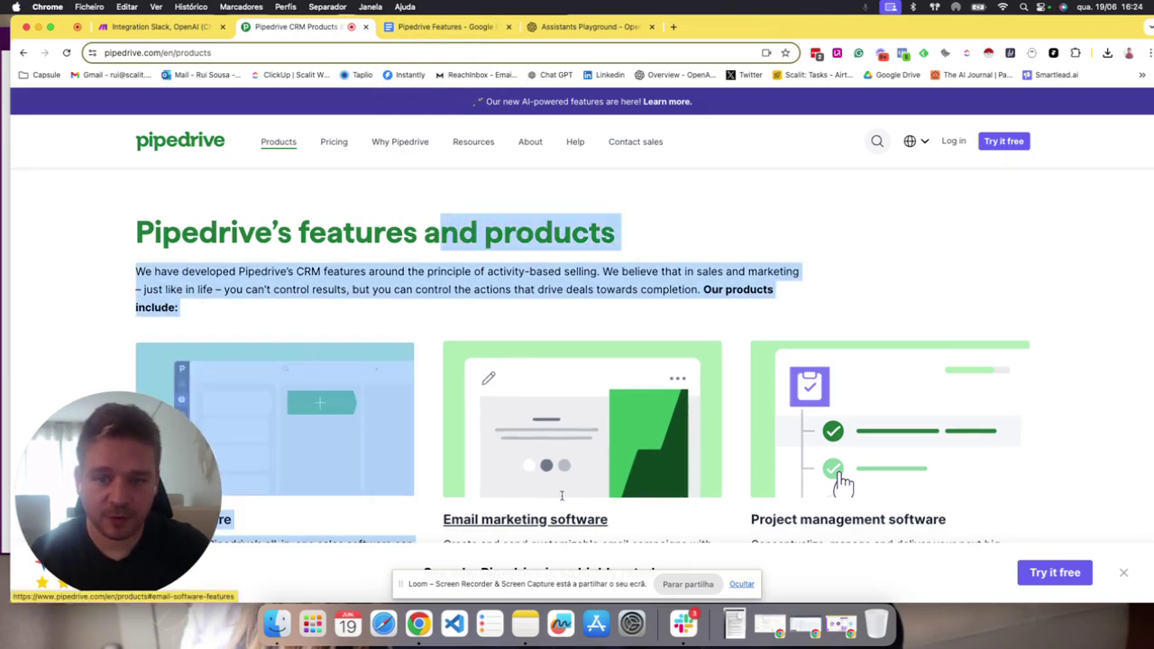
scroll(754, 270, down, 2)
click(754, 270)
scroll(754, 269, up, 2)
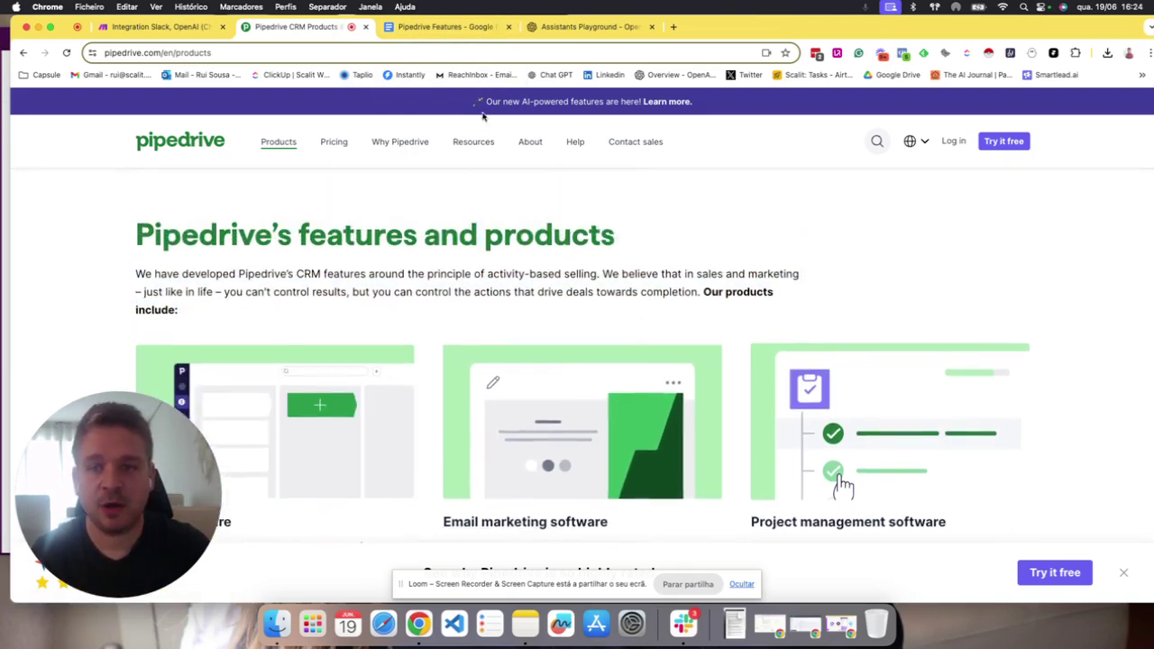
Step: Switch to the Pipedrive Features document and read it from the overview through to the conclusion
click(466, 28)
scroll(542, 334, up, 1)
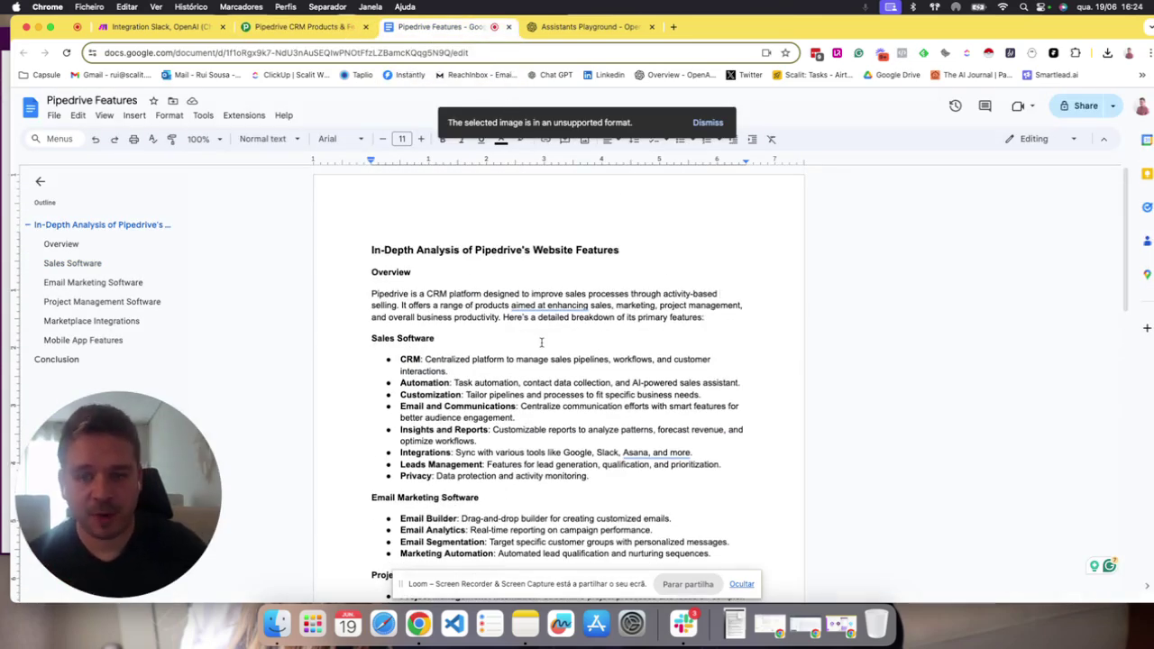
scroll(542, 342, down, 6)
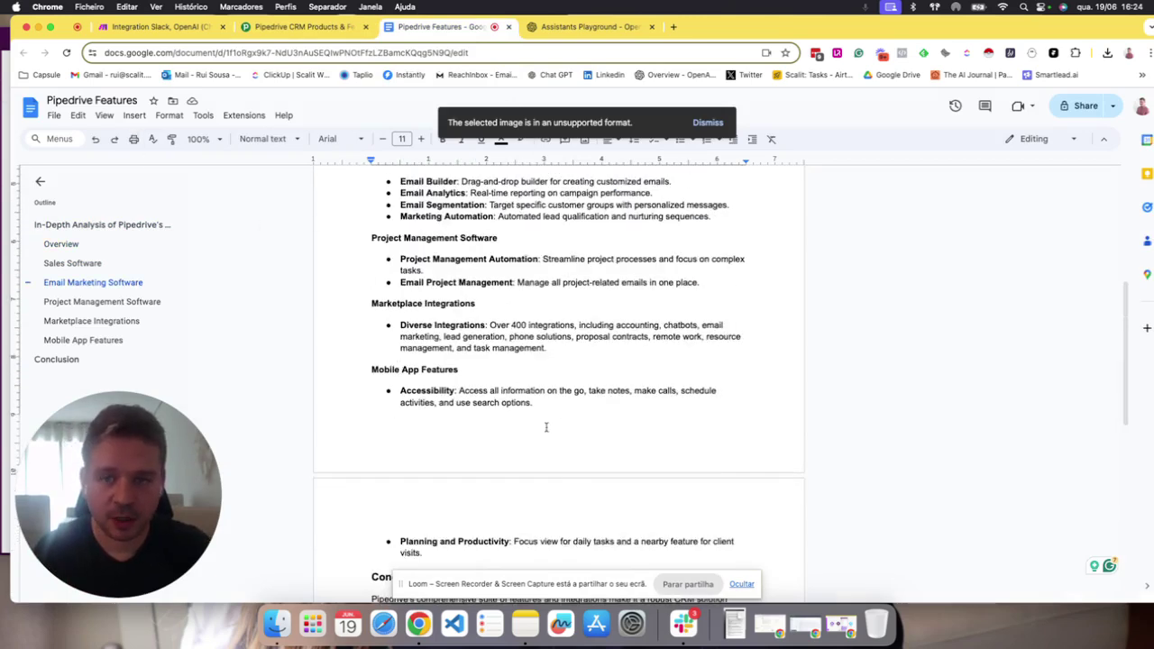
scroll(548, 432, down, 7)
scroll(548, 431, up, 8)
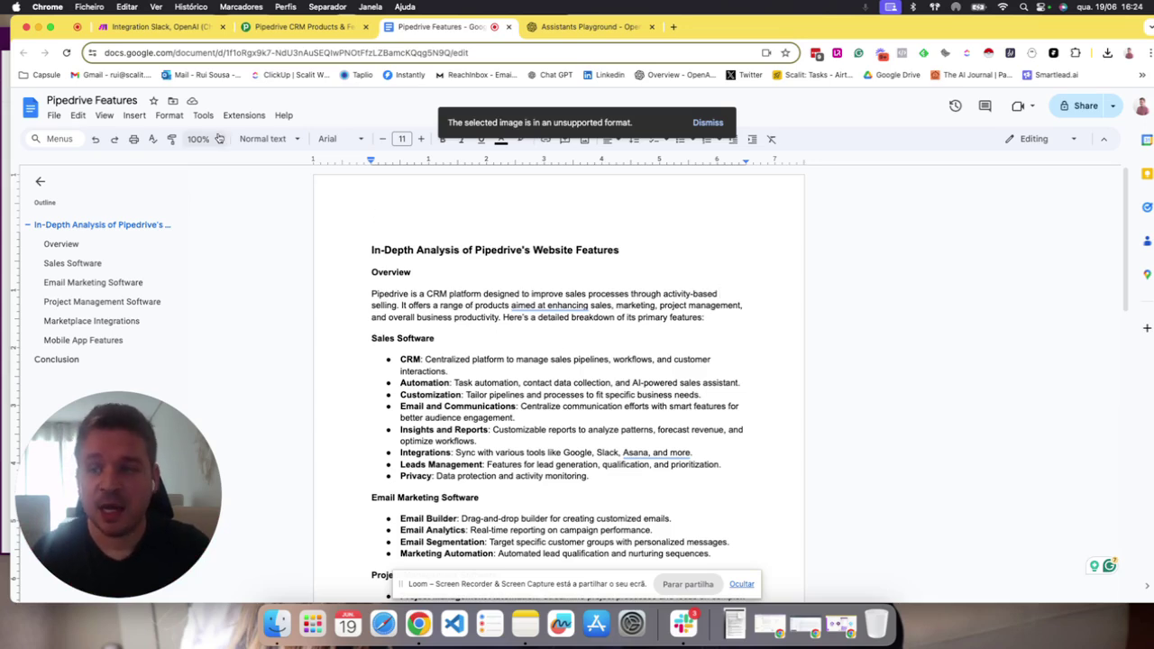
Step: Check the file formats available for downloading the Pipedrive Features document, including PDF
click(54, 116)
mouse_move(142, 247)
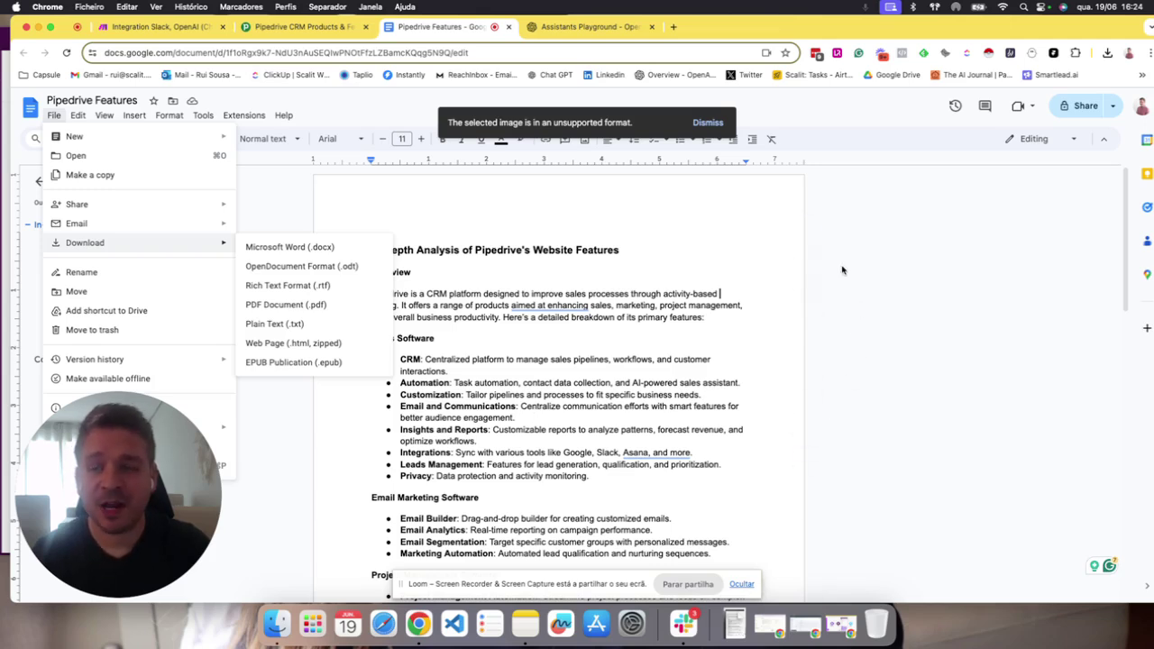
click(291, 470)
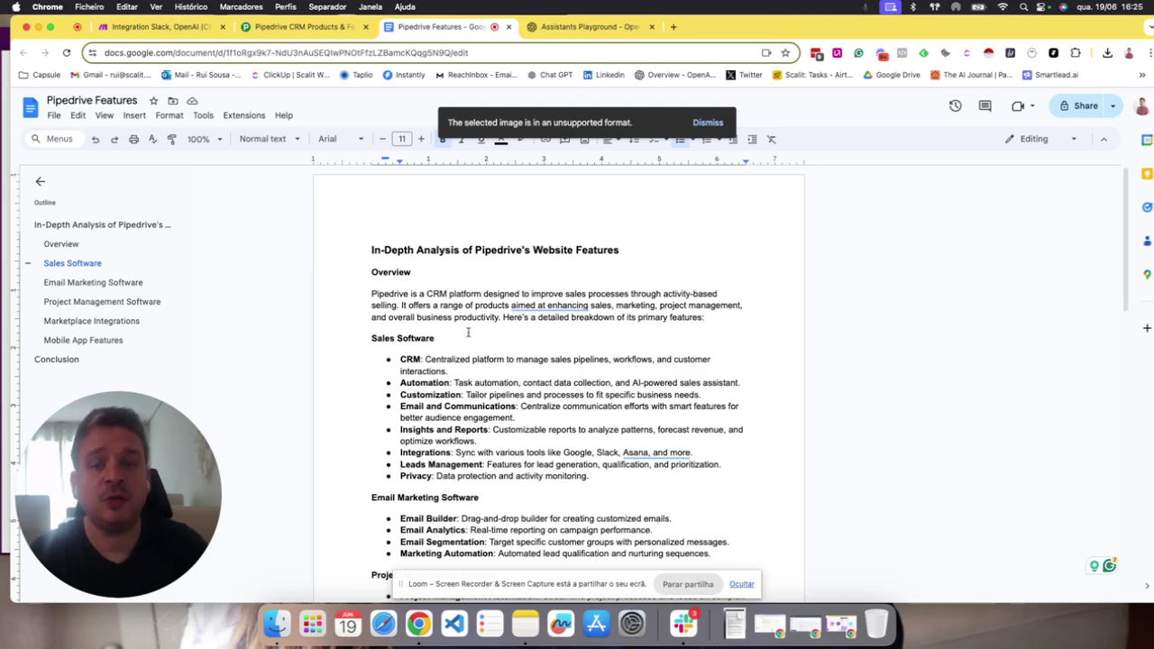
Step: Switch to the OpenAI Assistants Playground and review the Slack Agent Product Manager assistant's settings and full instructions
click(589, 27)
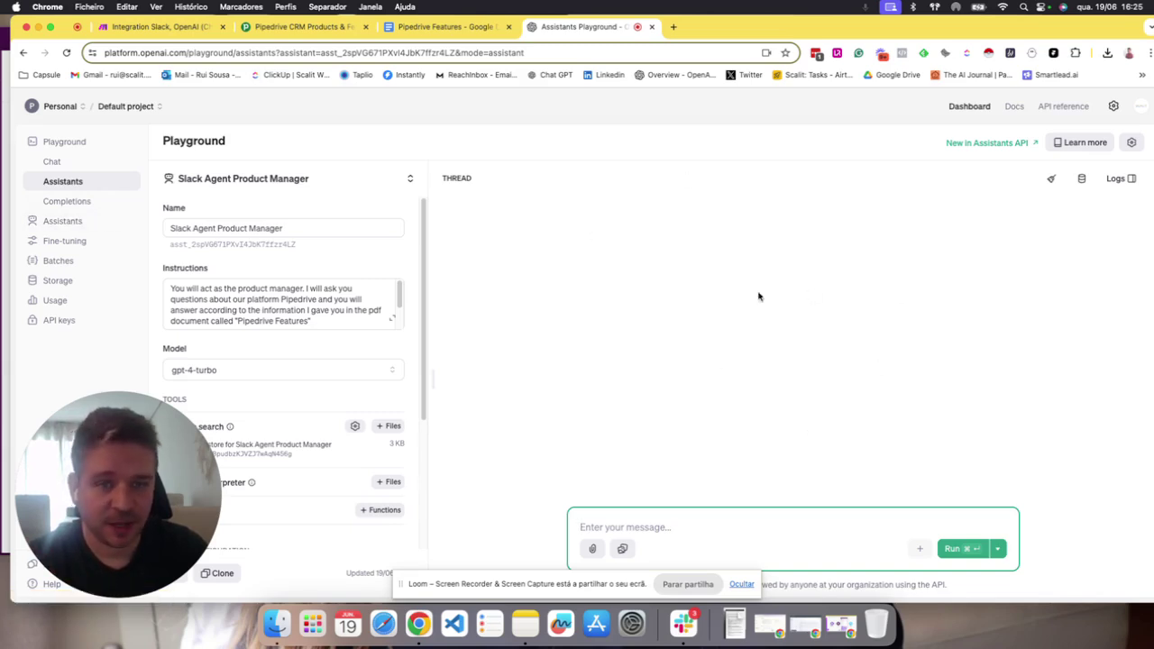
scroll(303, 275, down, 3)
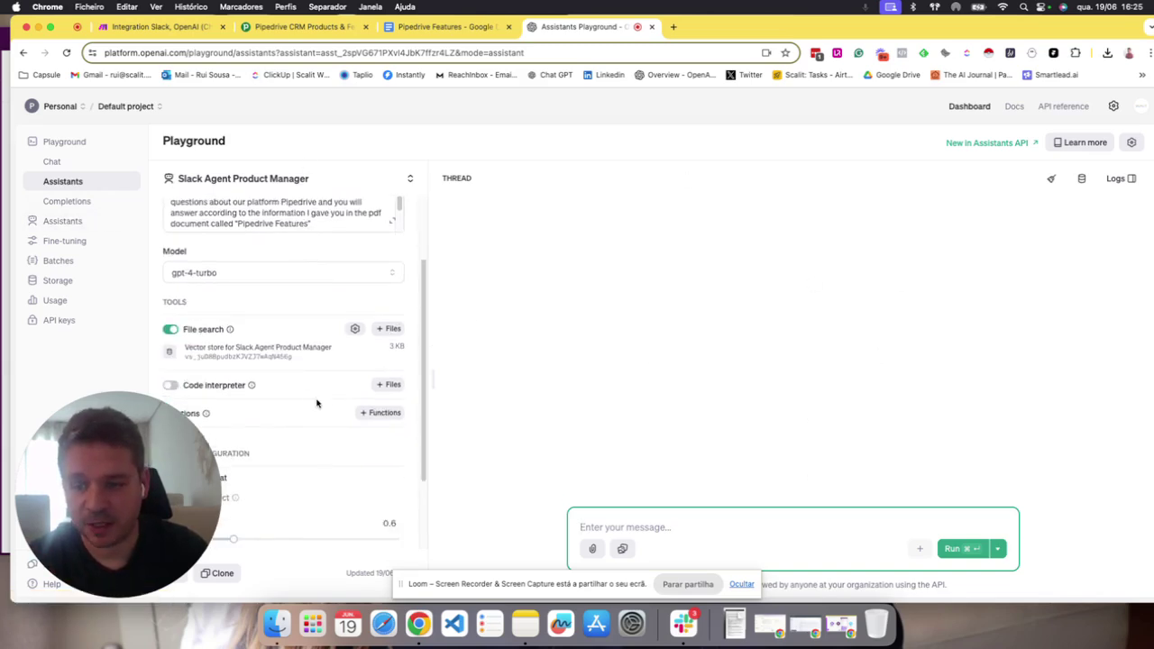
scroll(317, 404, down, 2)
scroll(315, 306, up, 5)
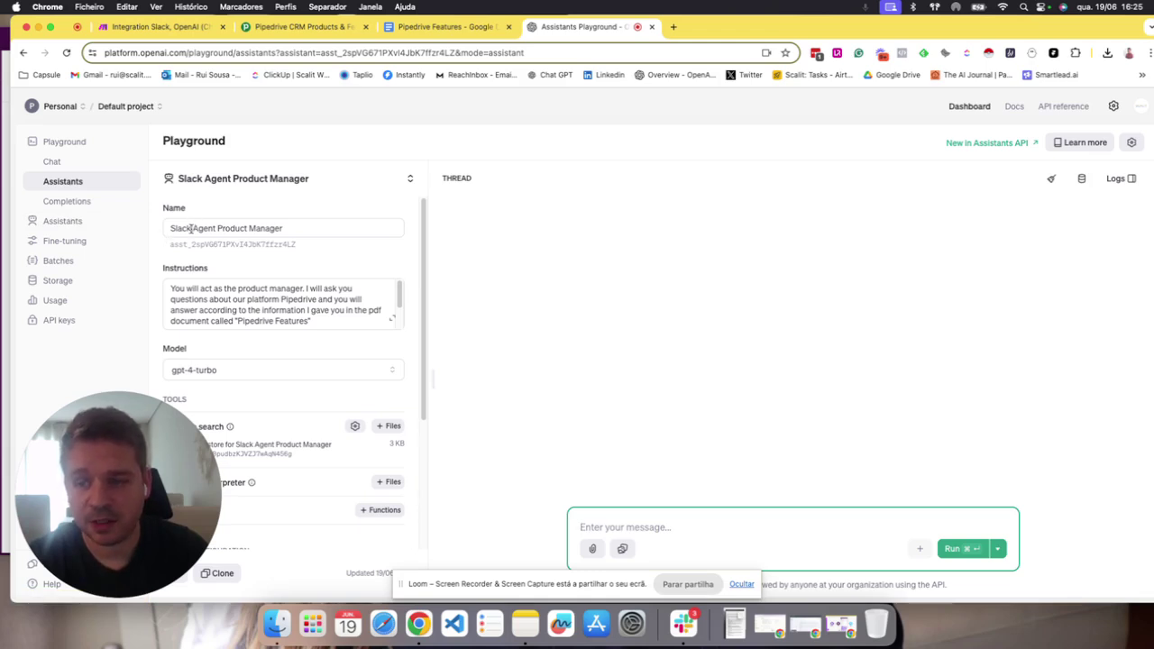
click(393, 321)
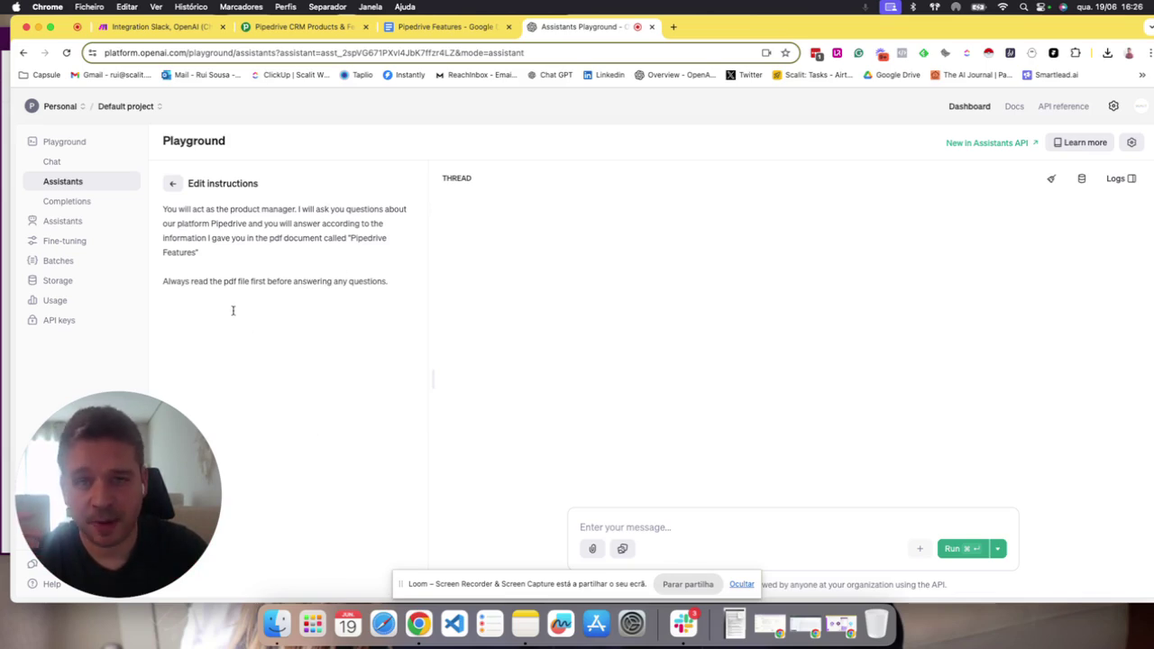
click(172, 184)
Step: Check the list of available models for the assistant, keeping gpt-4-turbo selected
scroll(301, 345, down, 2)
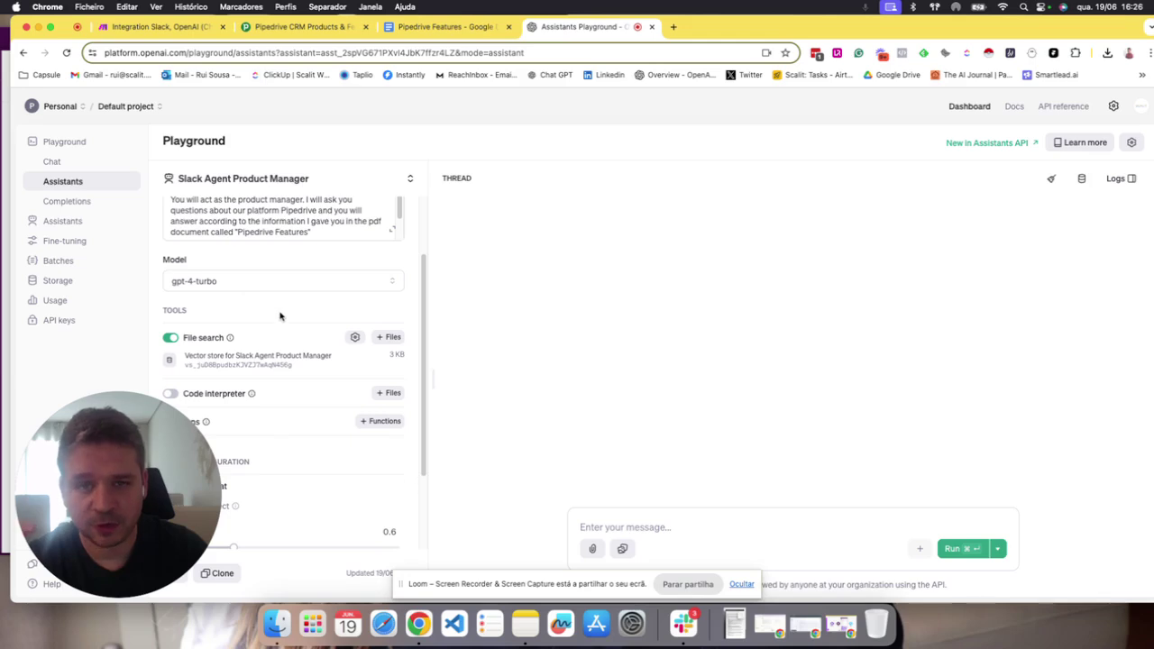
click(267, 282)
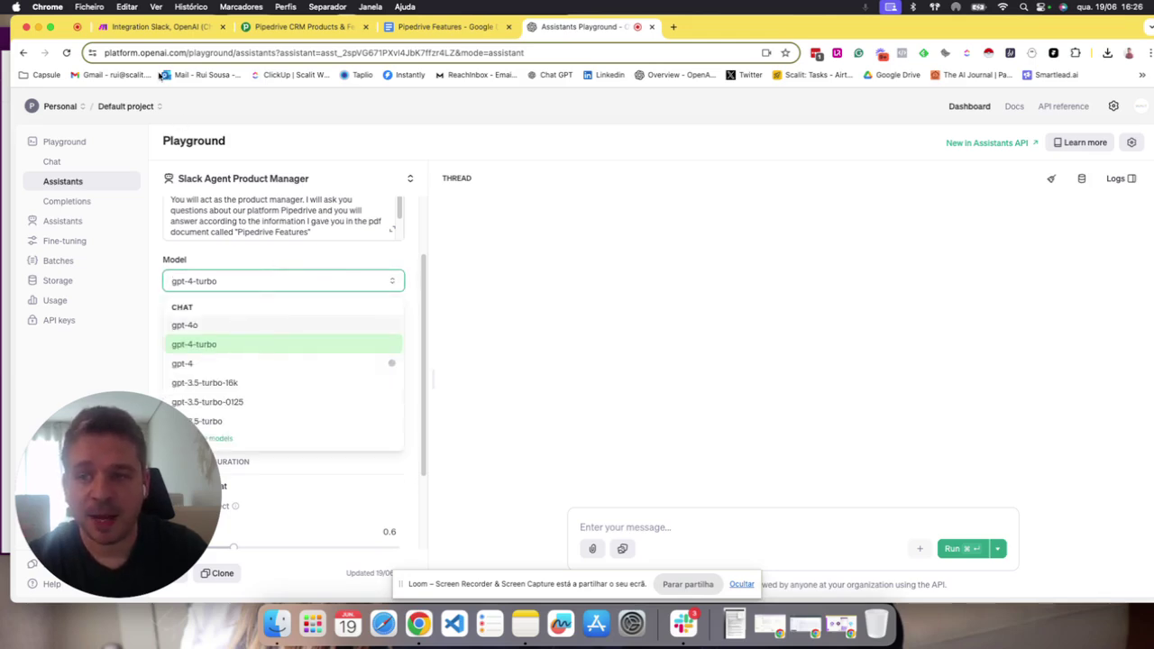
click(313, 264)
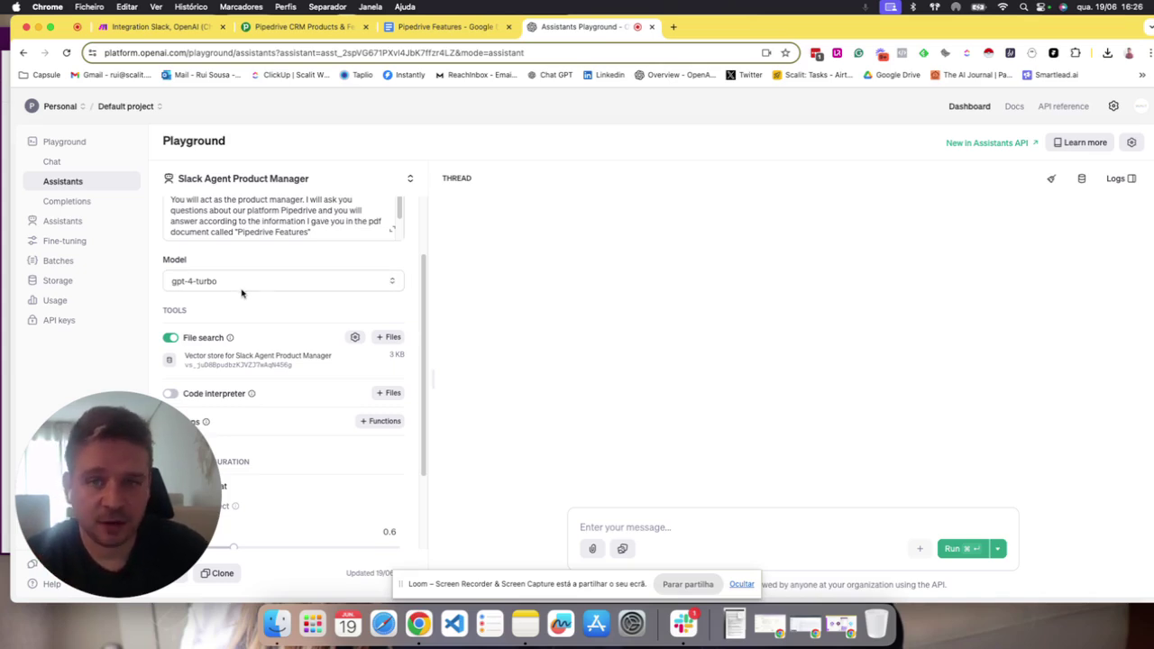
Step: Inspect the file search tool and its dialog for attaching files to the vector store, cancelling without an upload
scroll(257, 307, down, 1)
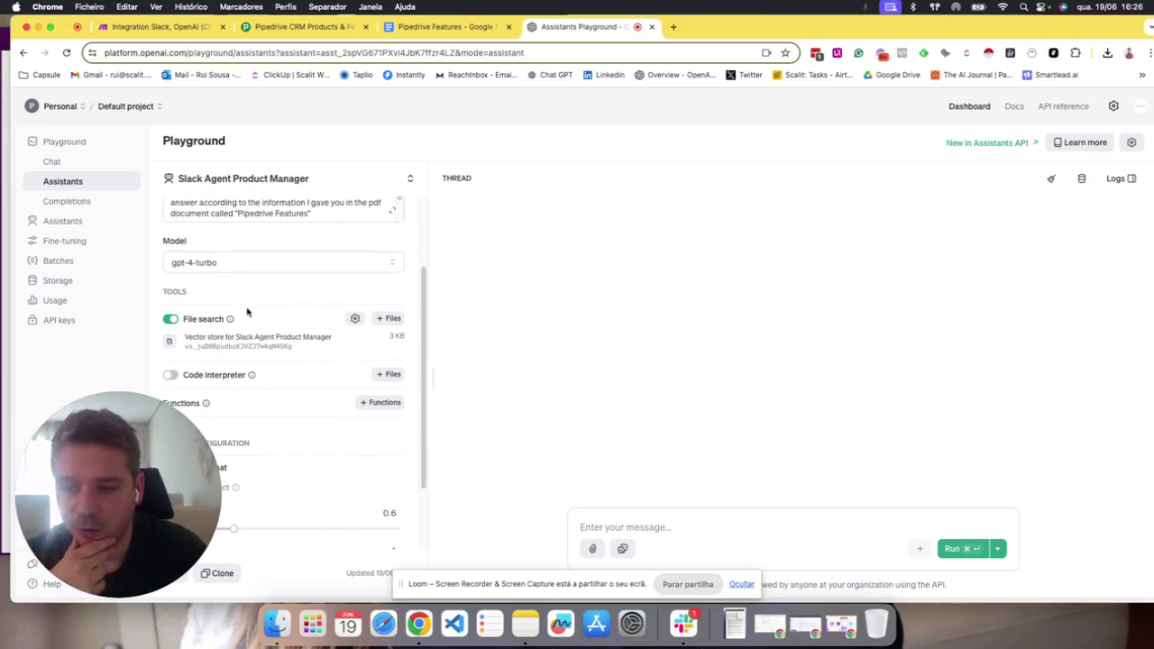
scroll(247, 312, down, 1)
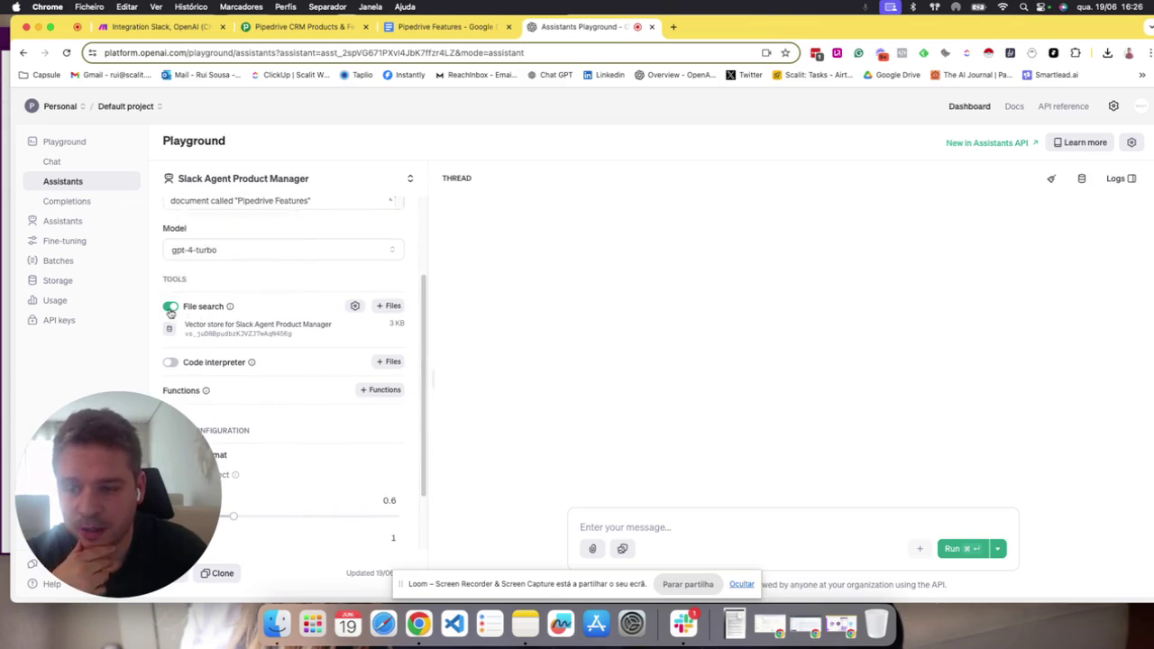
click(390, 312)
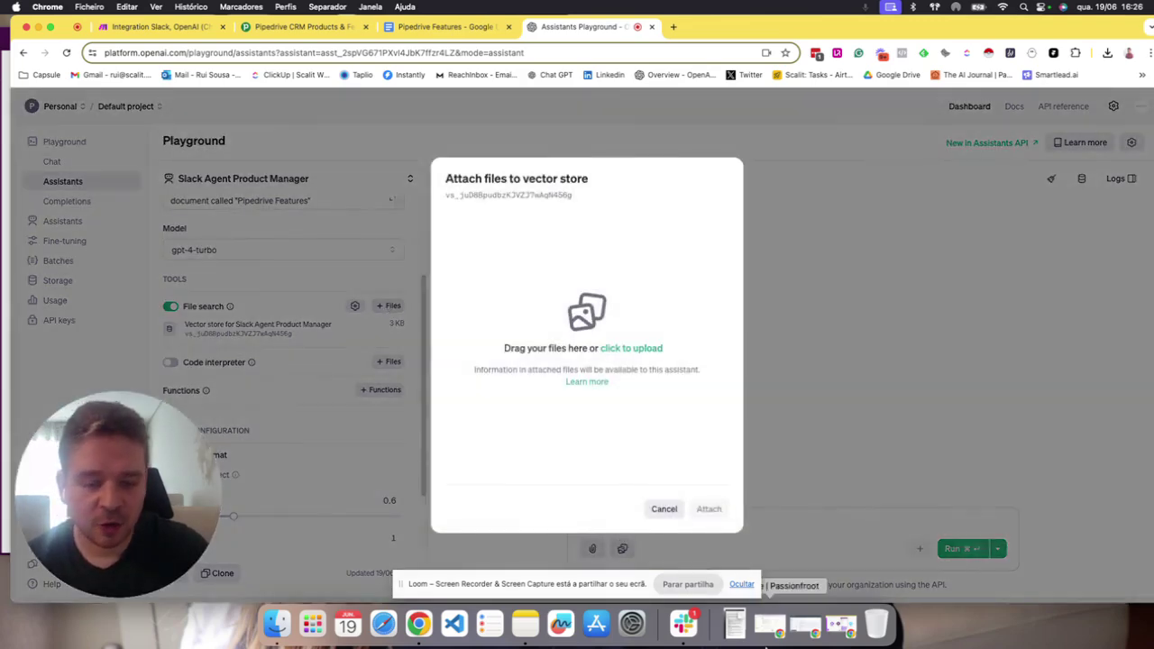
click(665, 510)
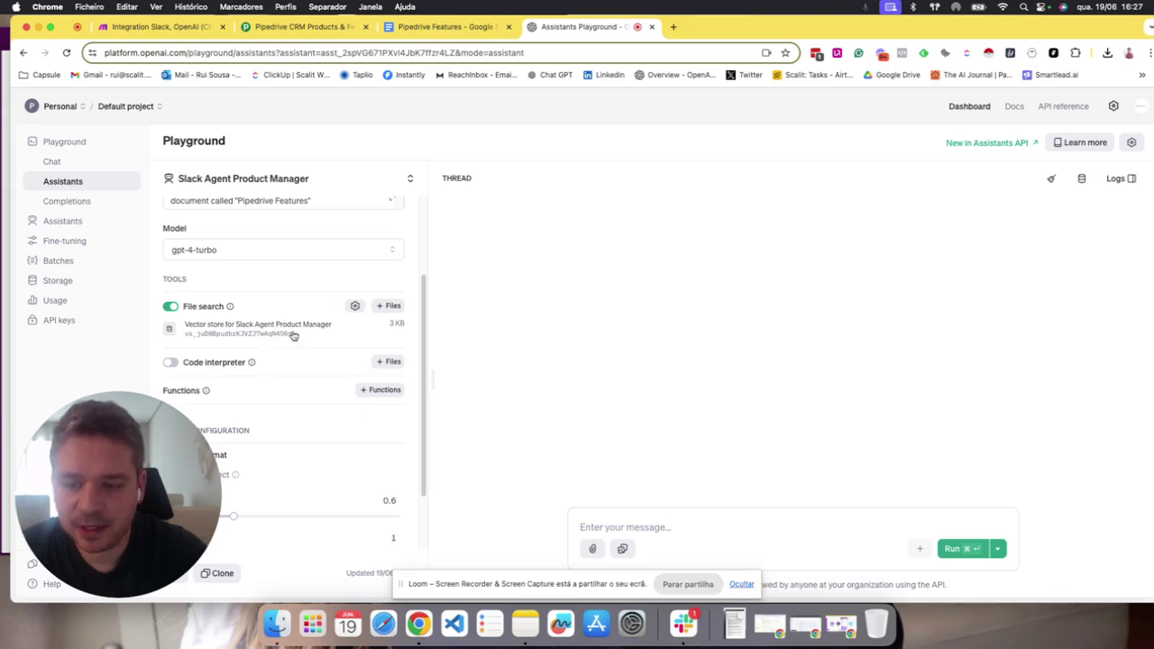
Step: Review the assistant's response format, temperature and Top P, hide the screen-sharing notice, and recheck its name, instructions and tools
scroll(331, 340, down, 2)
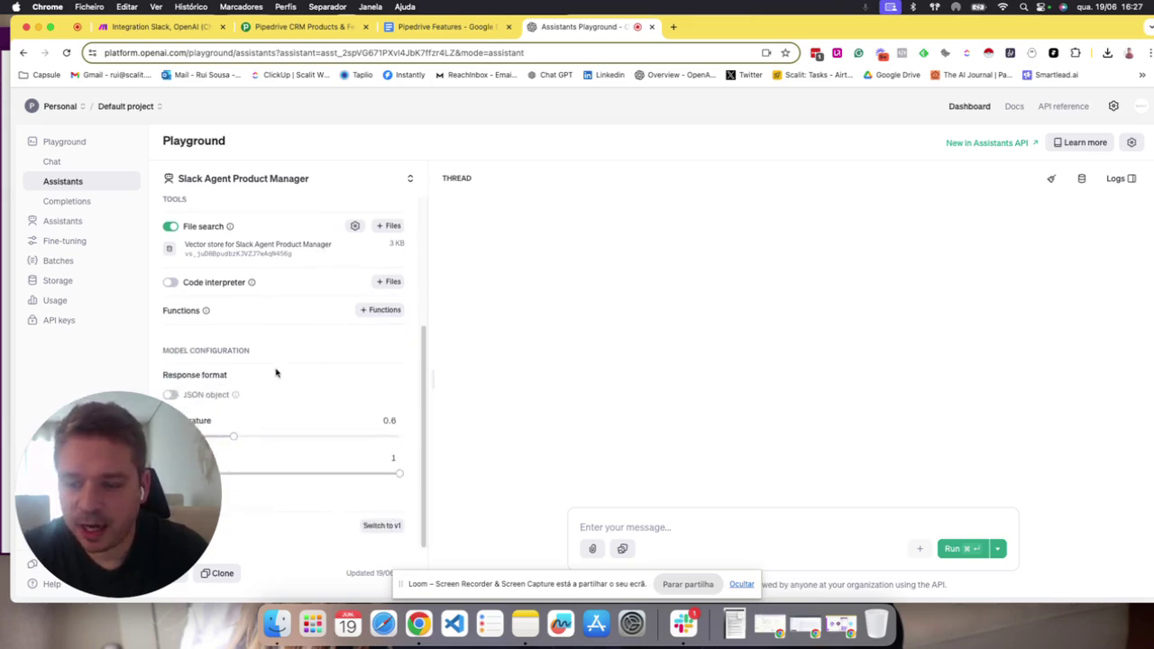
drag(142, 461, 1061, 452)
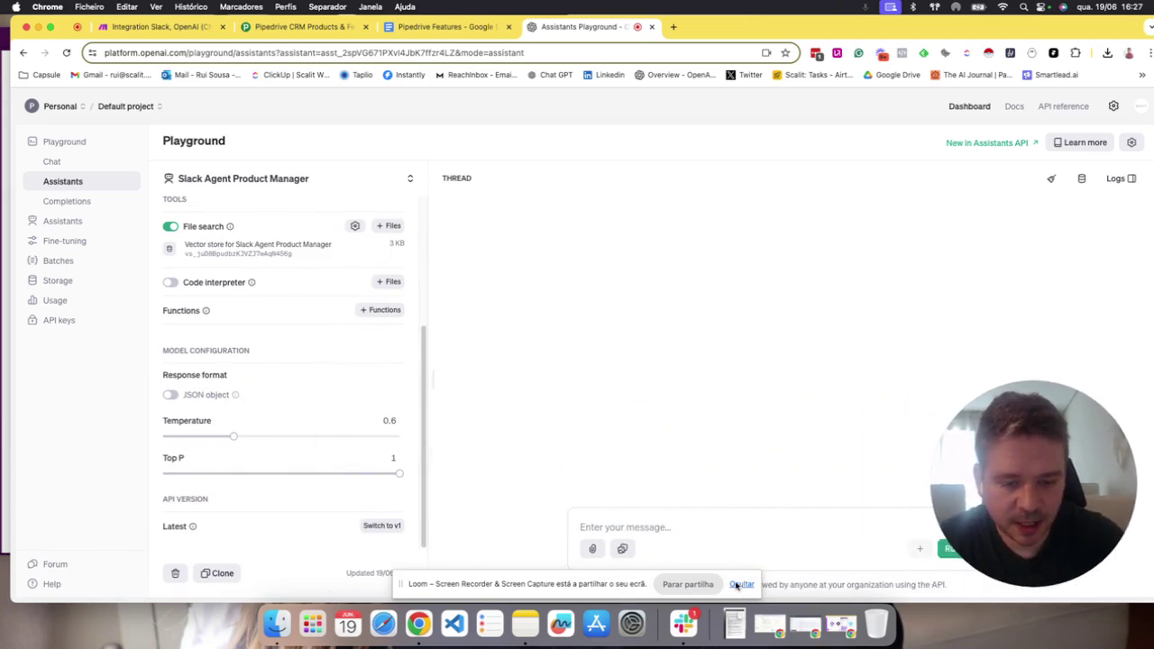
click(741, 585)
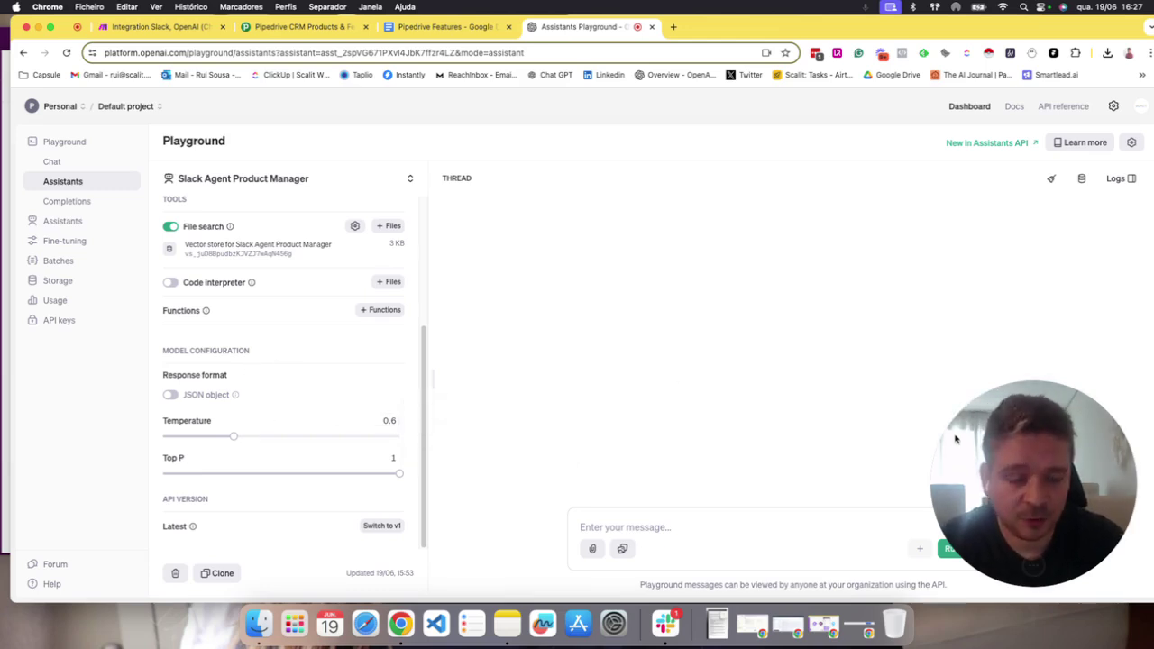
drag(956, 439, 133, 471)
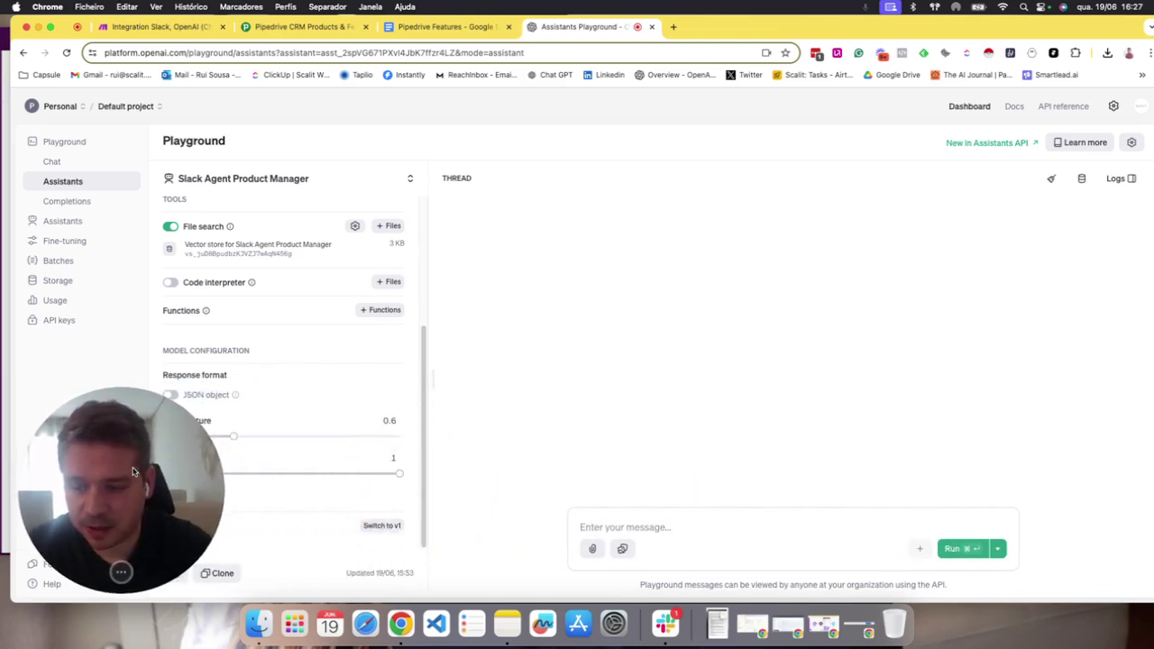
scroll(340, 412, up, 5)
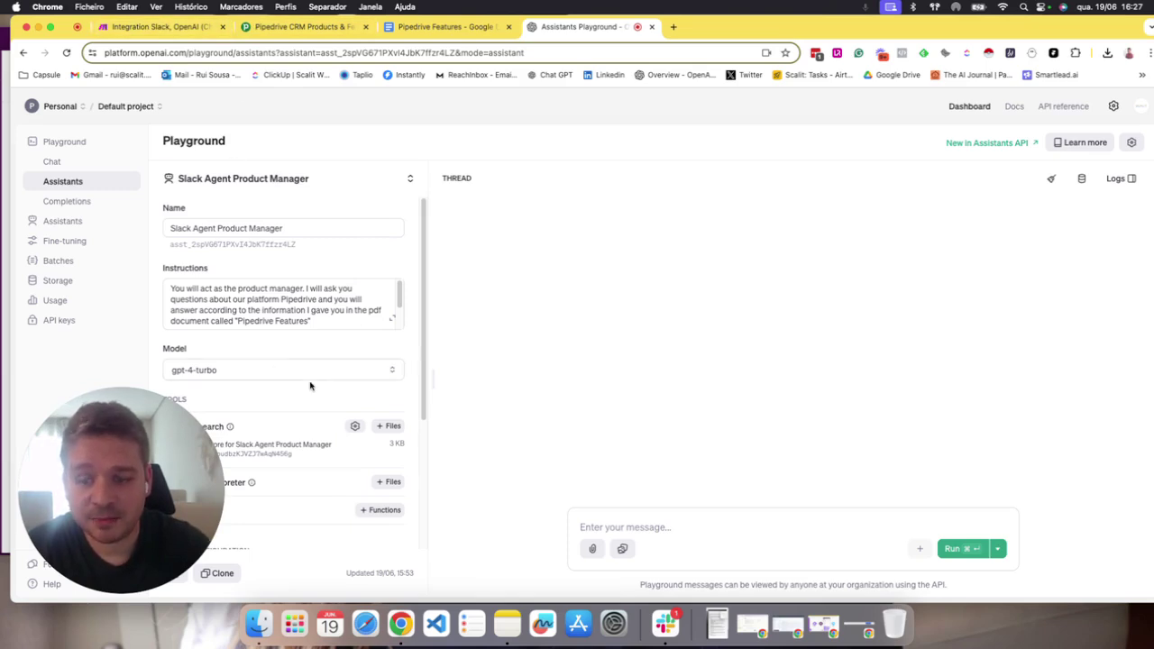
scroll(375, 364, down, 2)
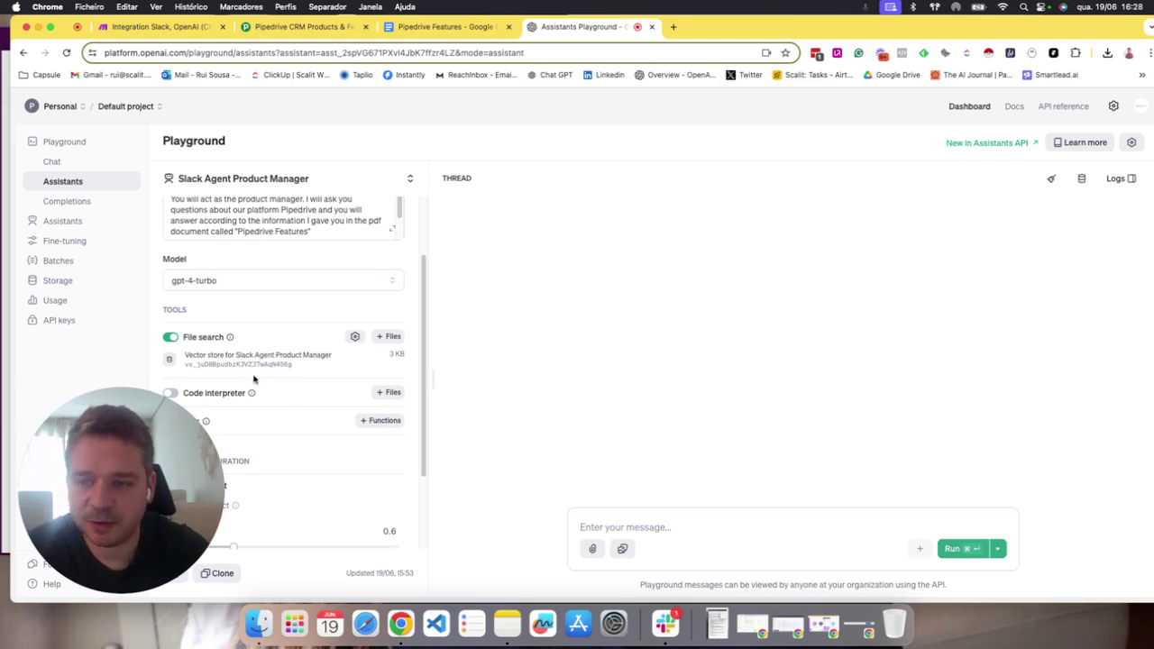
scroll(258, 382, up, 3)
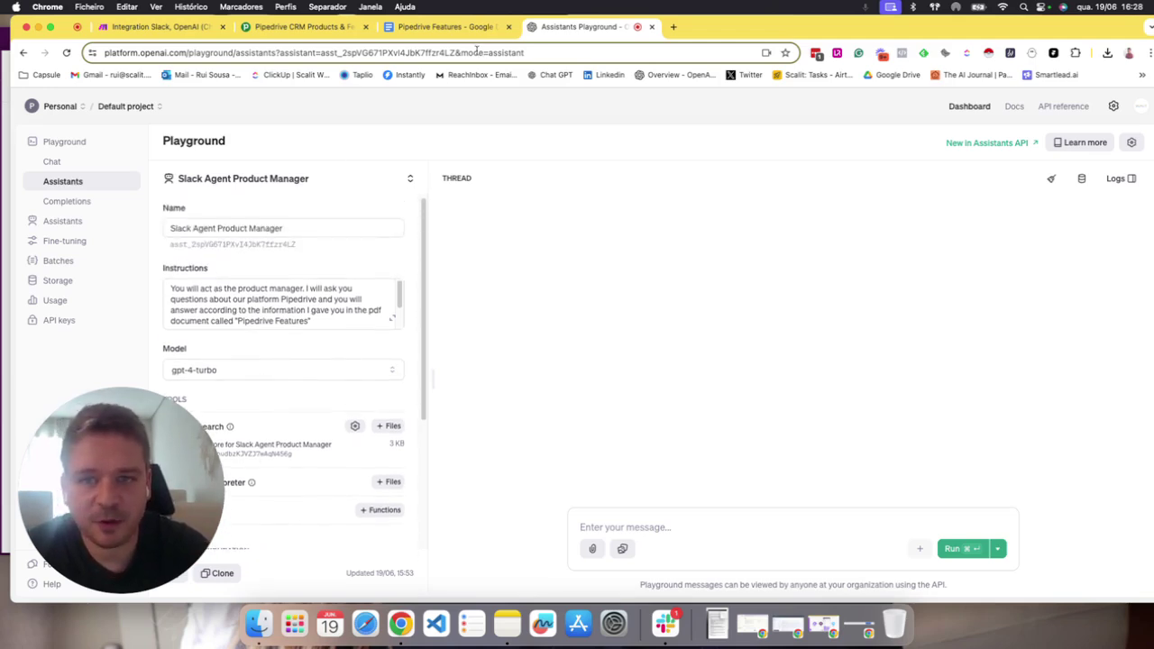
Step: Switch to the Make scenario and review the connection, private channel and limit of the Slack Watch Private Channel Messages module
click(180, 27)
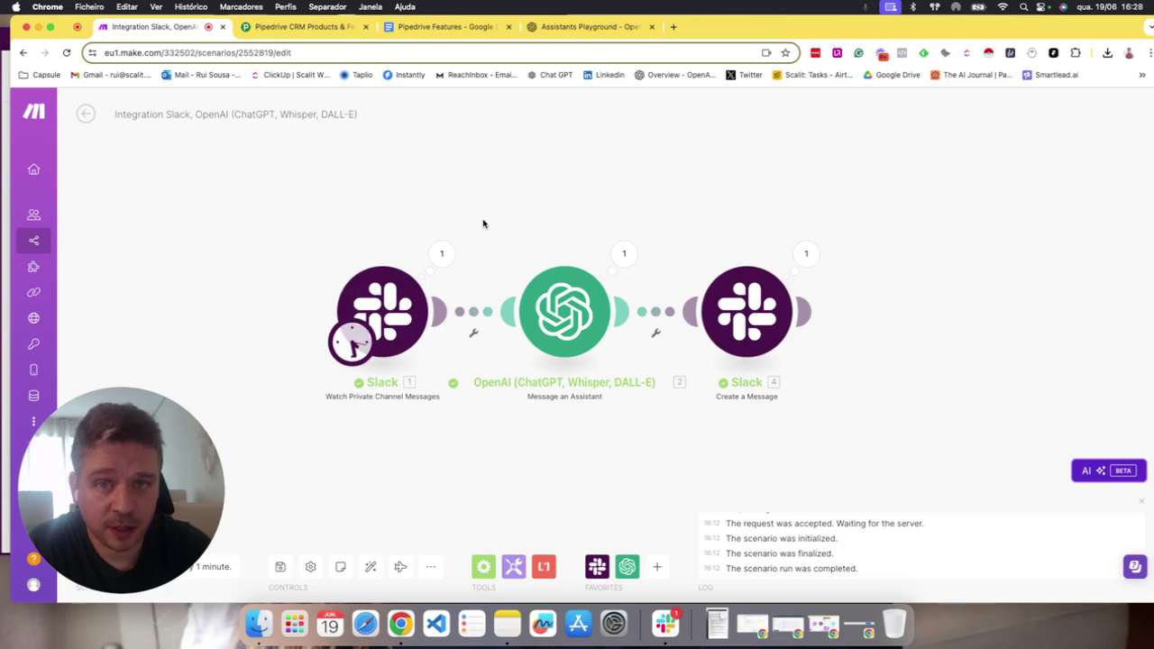
click(380, 289)
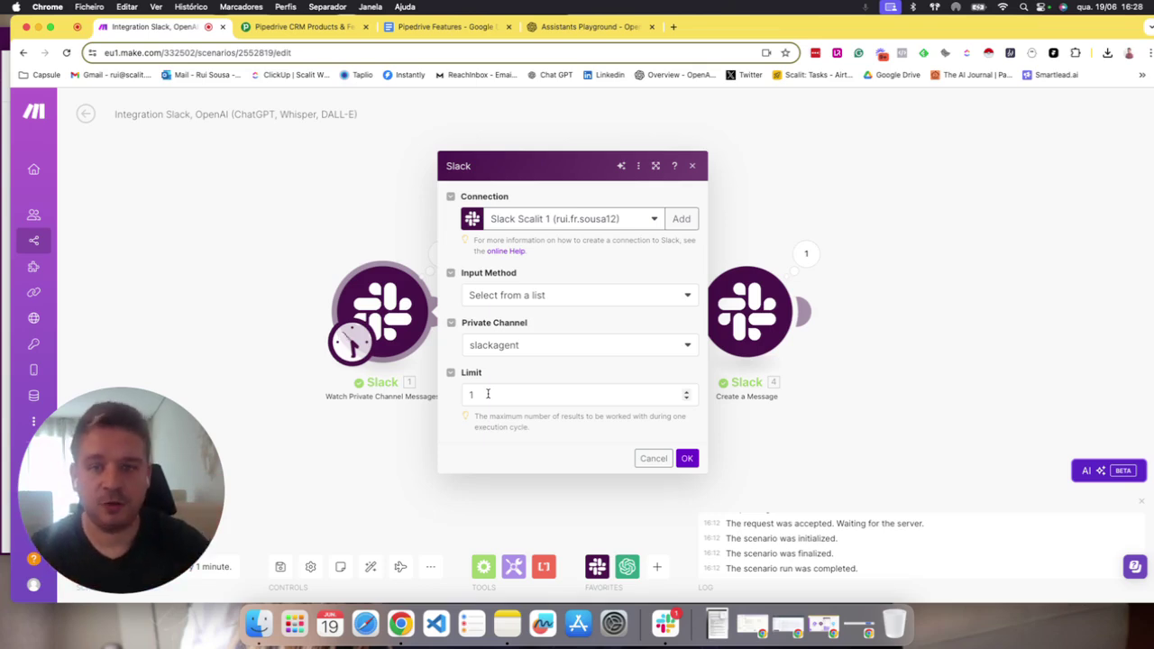
click(687, 459)
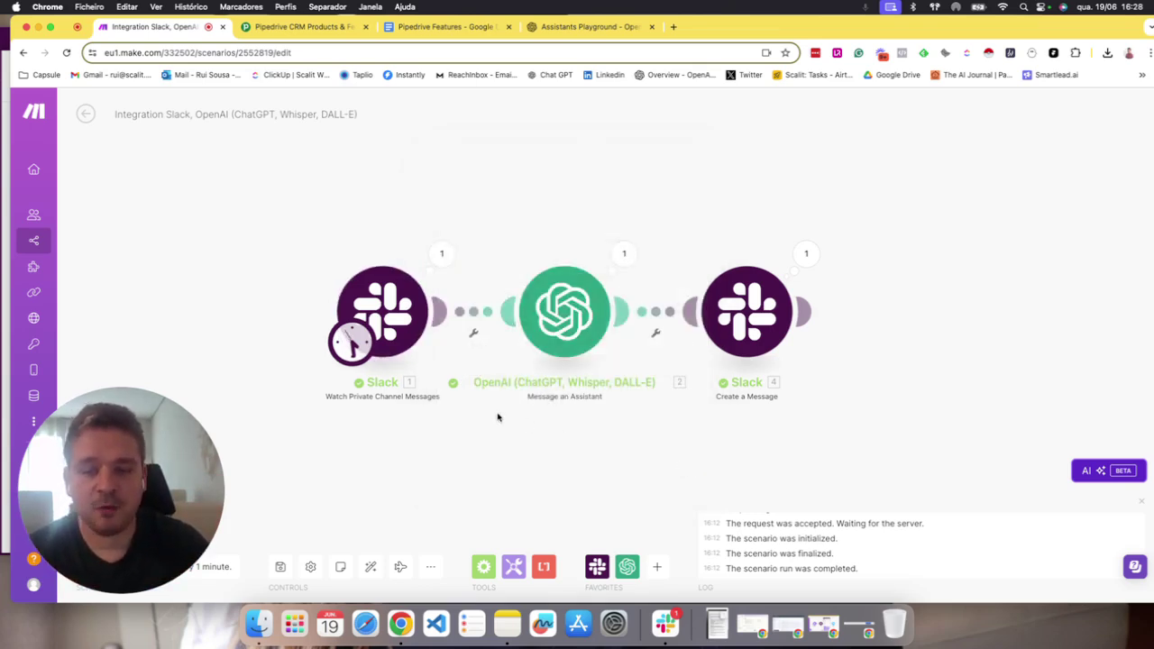
Step: Review the schedule settings of the Slack trigger, checking the run mode and minute interval without changing them
click(356, 351)
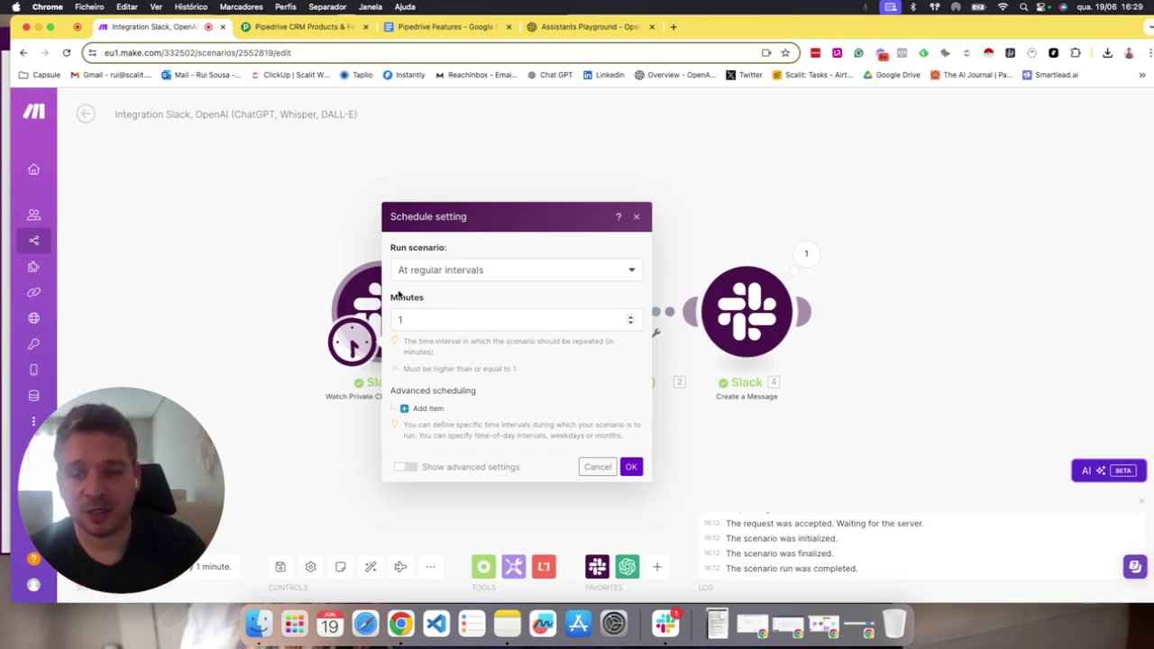
click(298, 289)
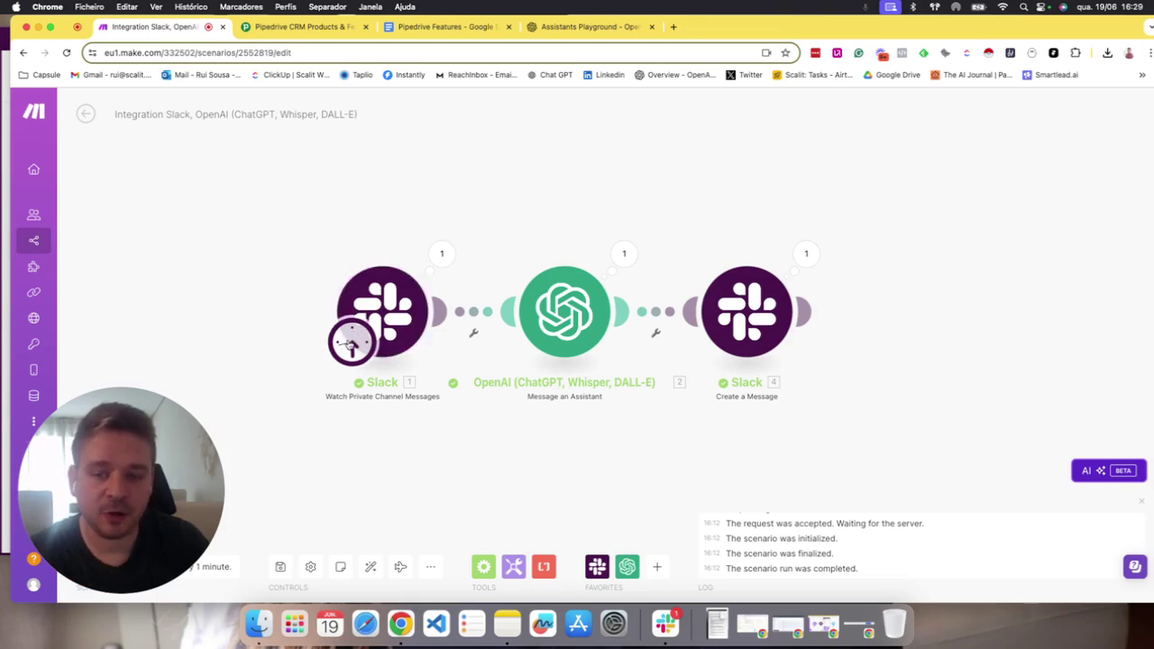
click(352, 339)
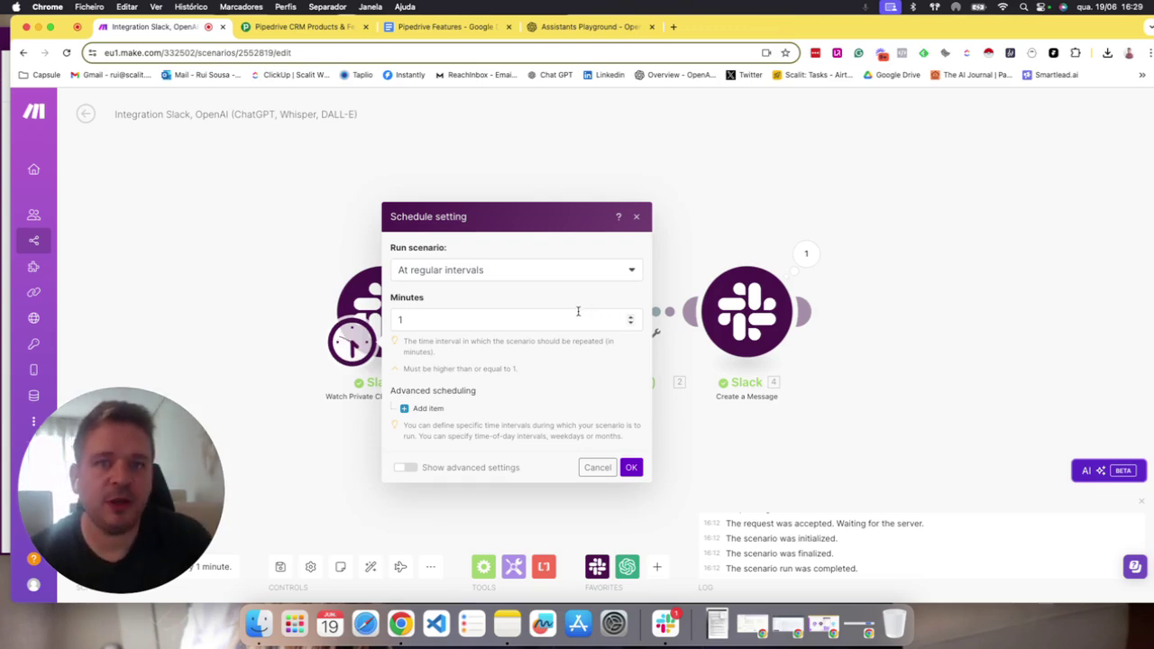
click(232, 284)
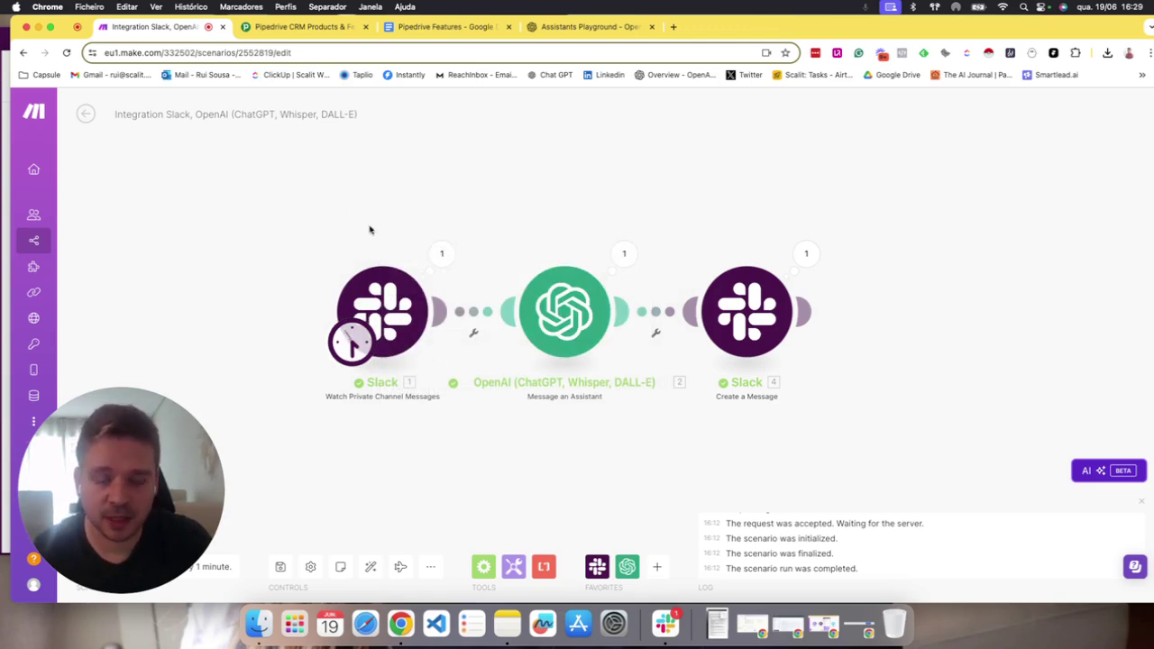
Step: Reopen the Slack trigger module, check in Slack which apps are integrated with the slackagent channel, and return to Make, closing the module
click(396, 304)
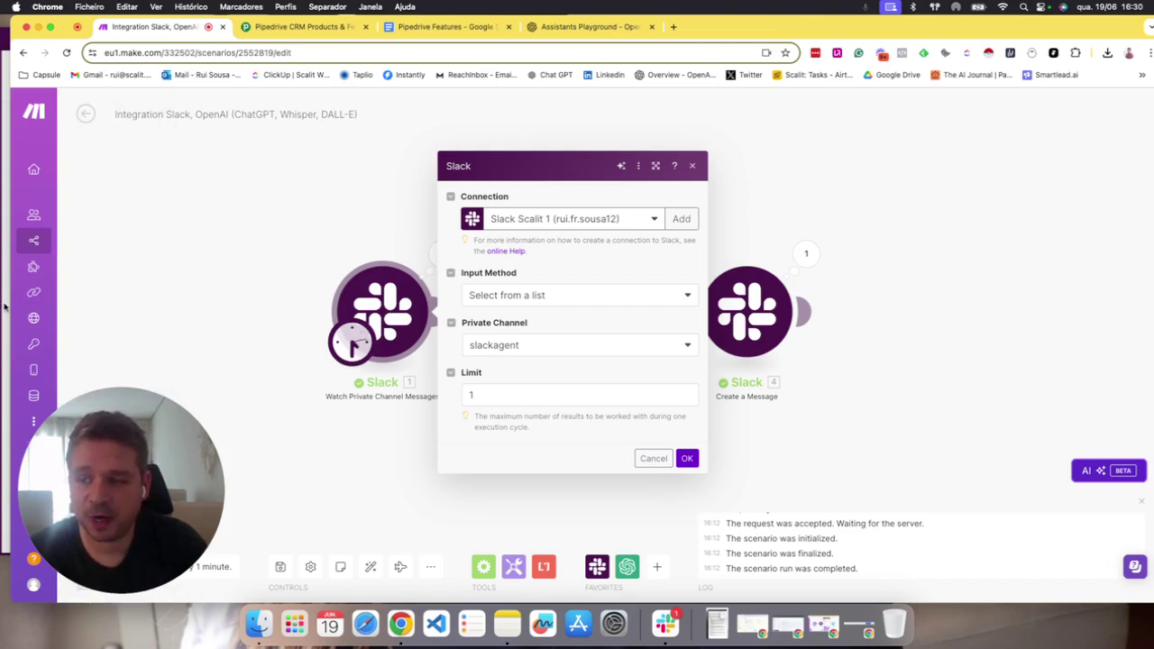
key(super+Tab)
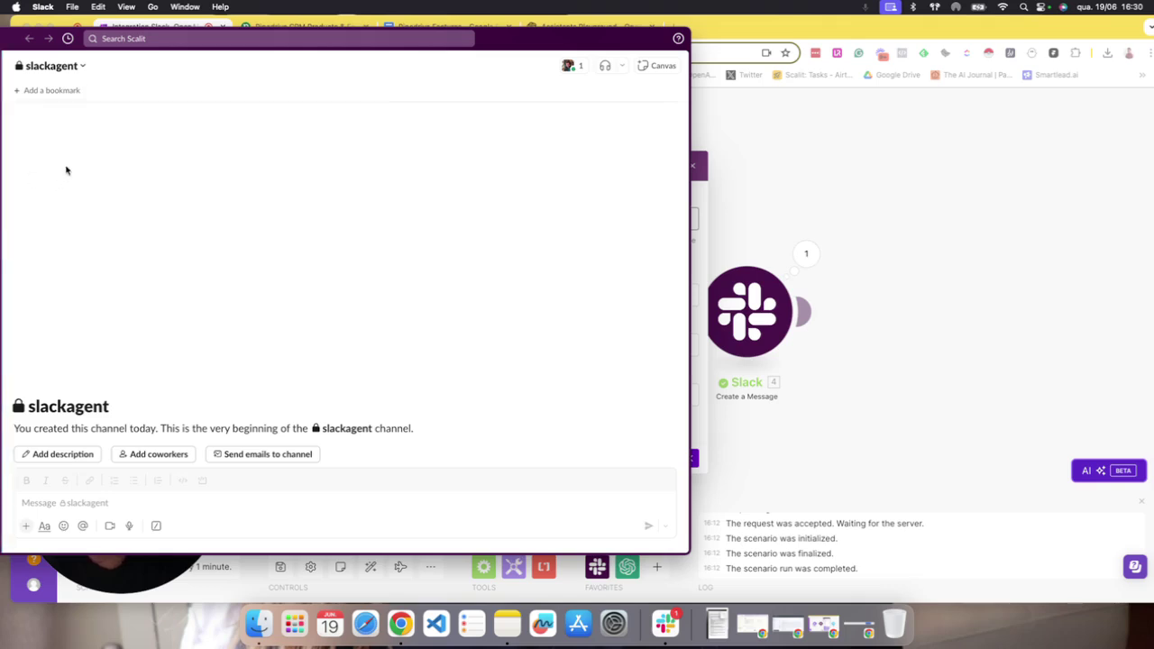
click(79, 67)
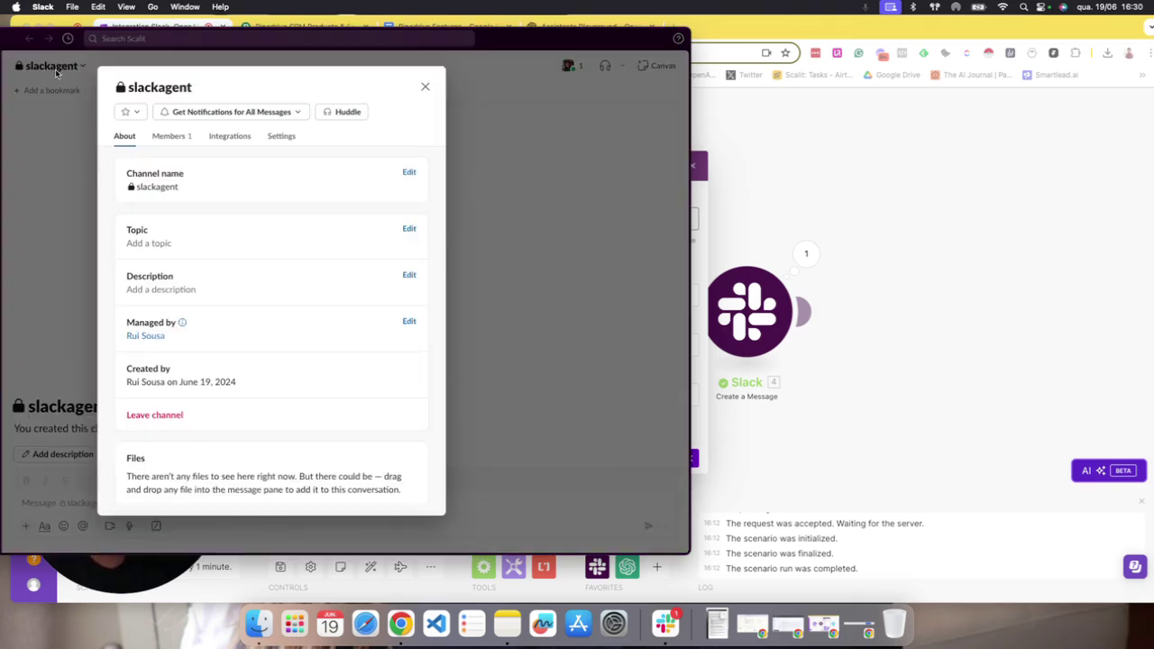
click(229, 136)
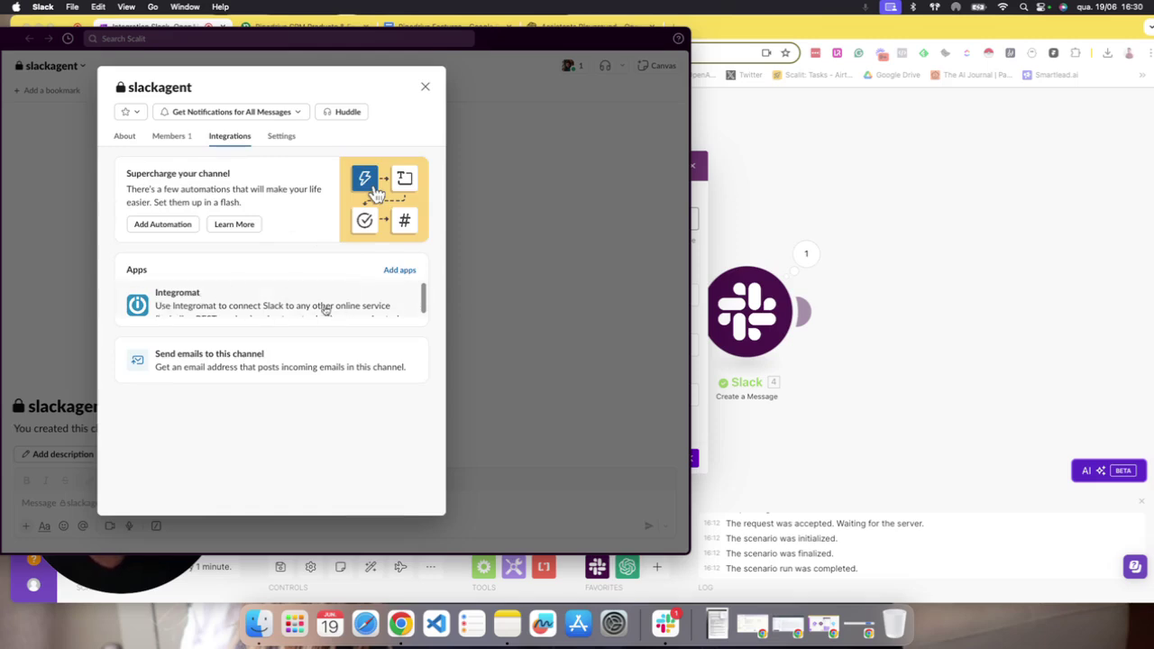
click(394, 273)
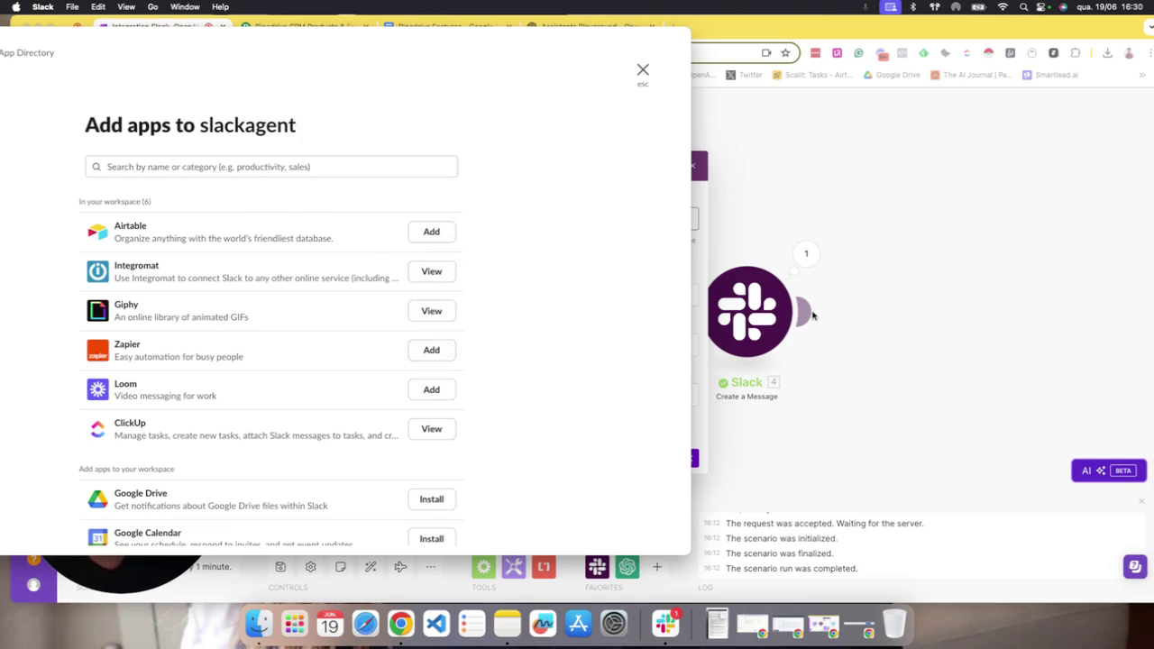
click(643, 70)
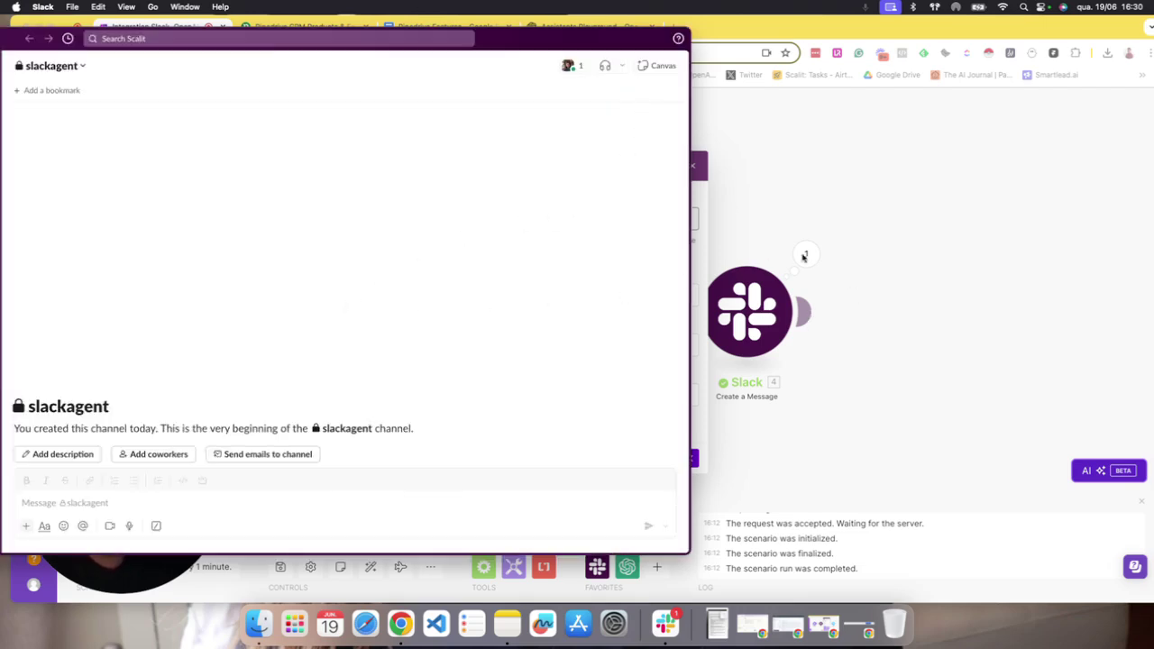
click(701, 196)
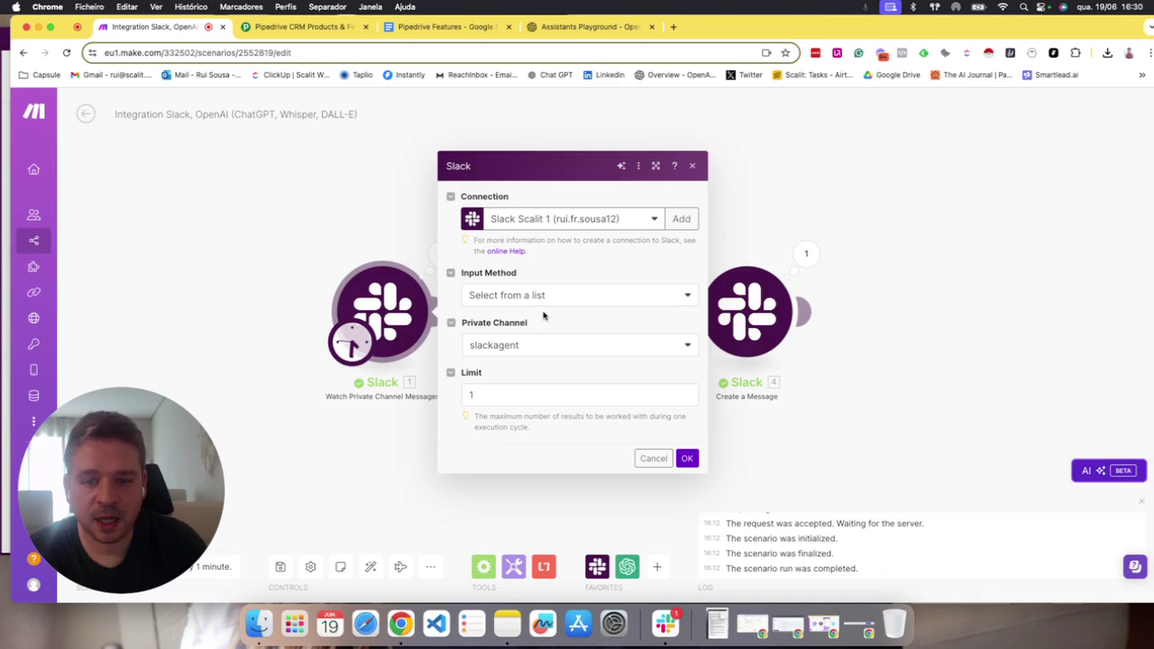
click(693, 166)
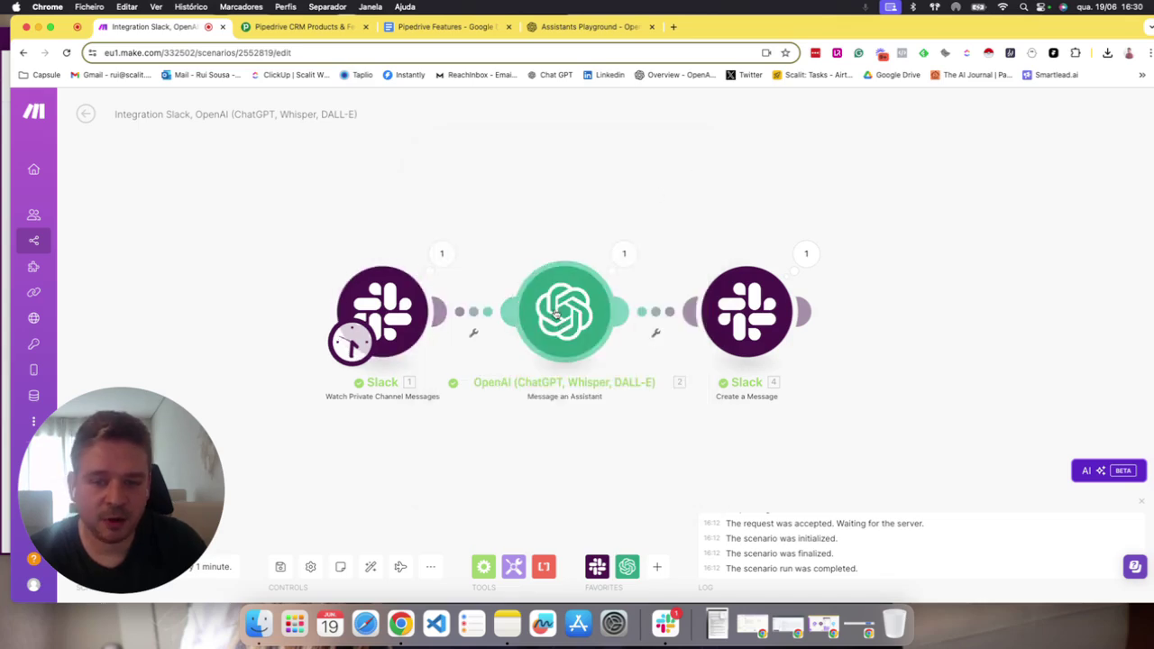
Step: Review the assistant, role, message prompt with its mapped Slack text, and thread ID in the OpenAI Message an Assistant module
click(572, 399)
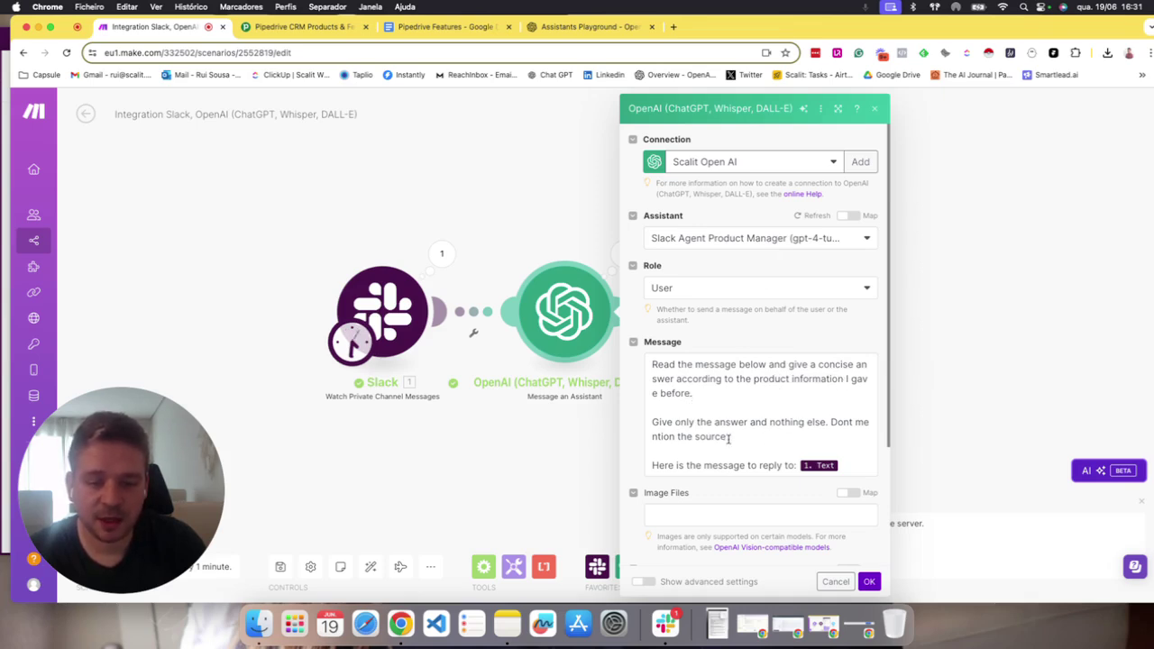
click(852, 464)
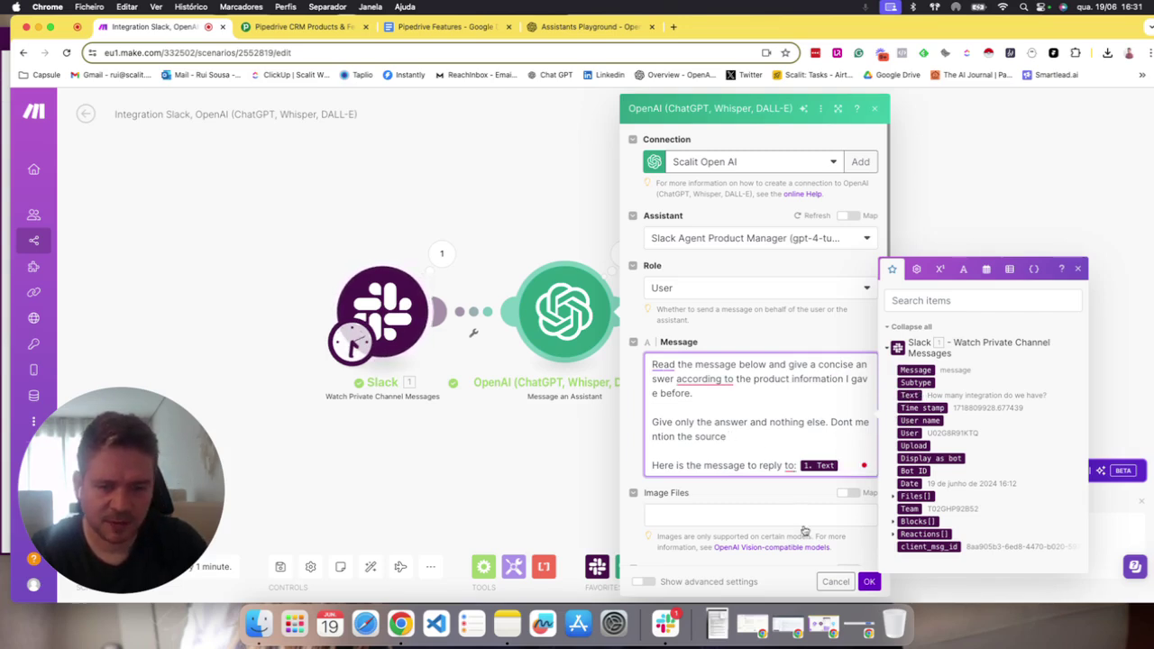
scroll(804, 541, down, 4)
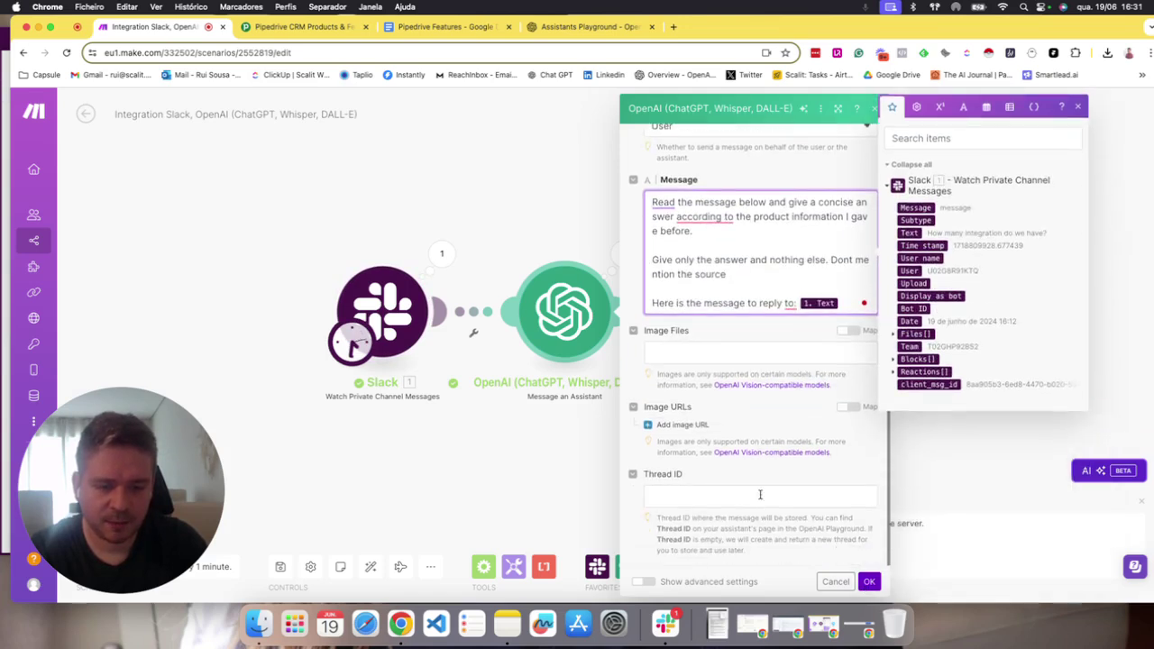
Step: Show the OpenAI module's advanced settings, examine its tools and file resources, recheck the message prompt, and confirm the module
click(643, 582)
scroll(703, 487, down, 5)
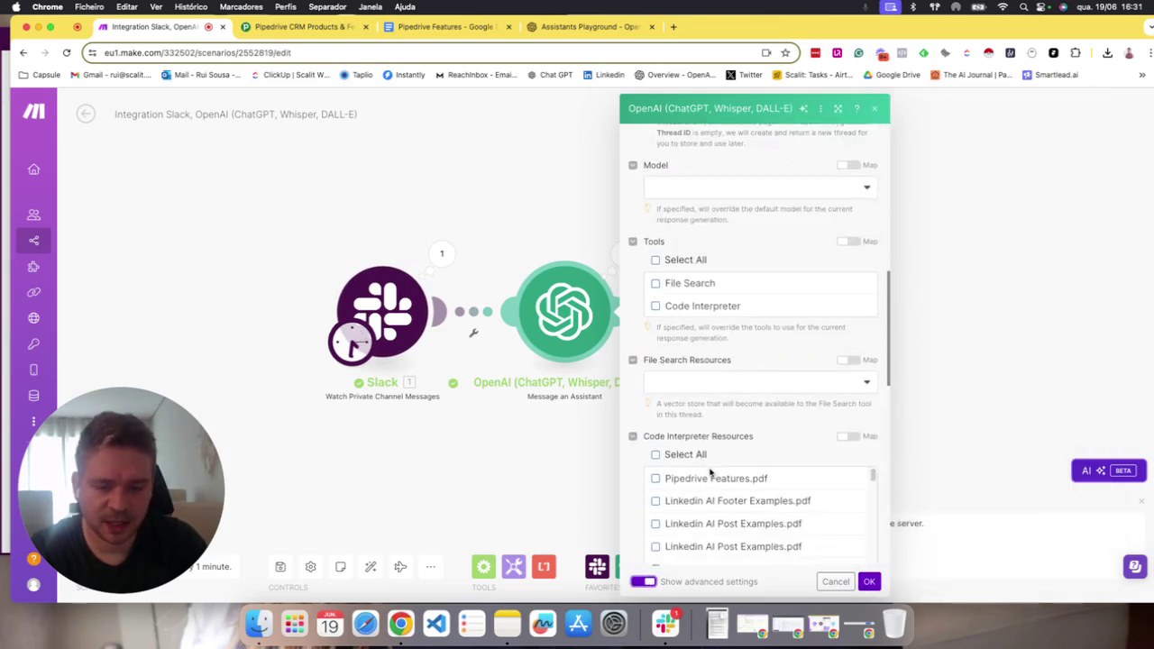
scroll(711, 472, down, 3)
scroll(704, 406, down, 3)
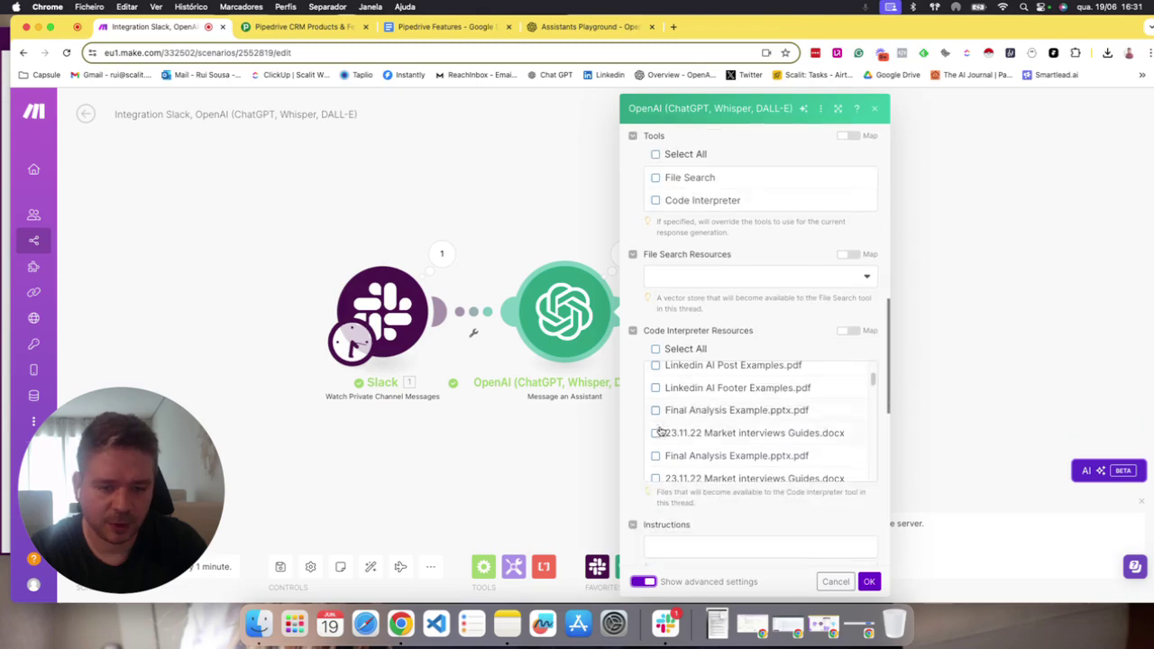
scroll(647, 434, up, 10)
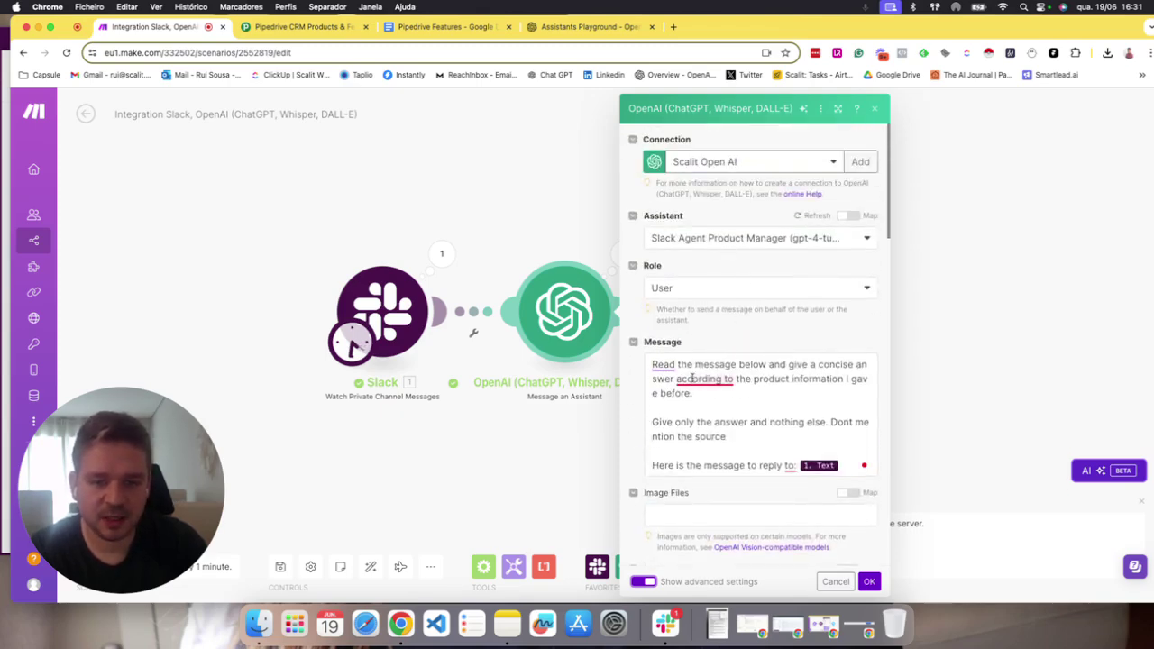
mouse_move(708, 380)
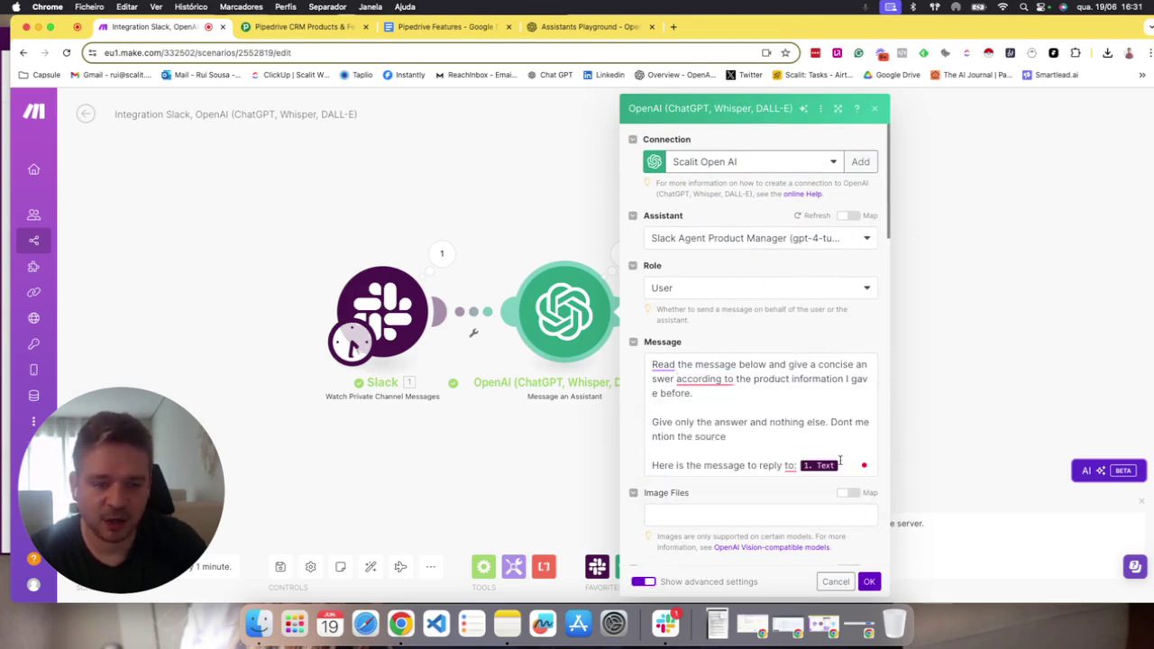
click(872, 582)
Step: Review the Slack Create a Message module's private channel, mapped Result text, advanced options, icon URL and user name, and confirm it
click(710, 309)
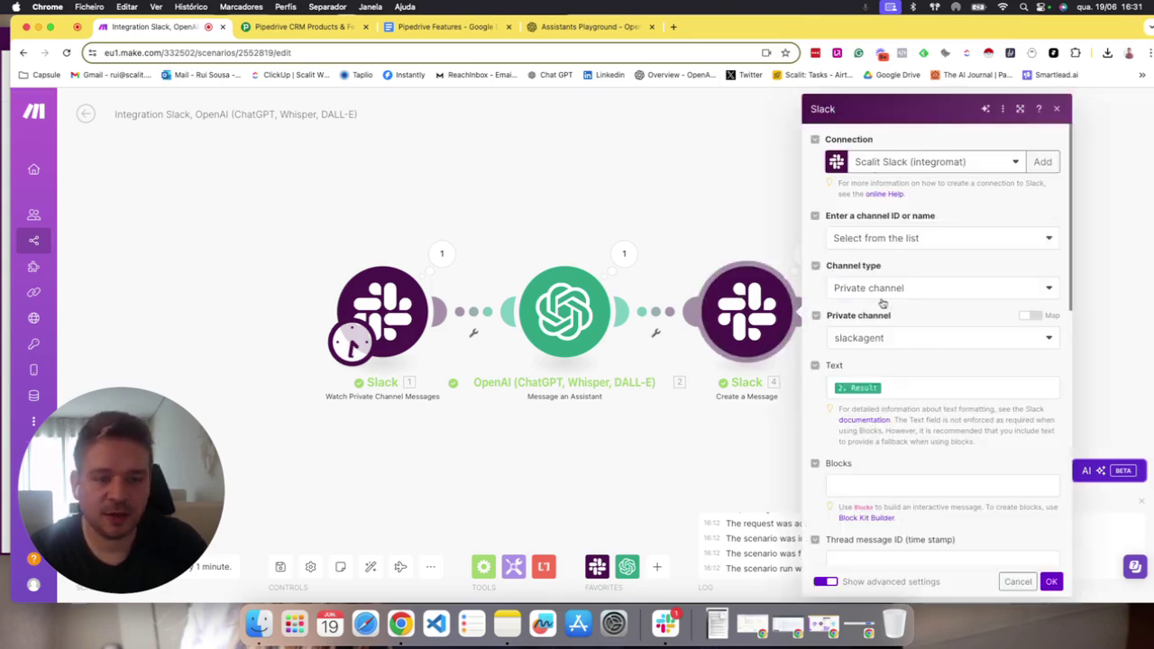
scroll(870, 360, down, 1)
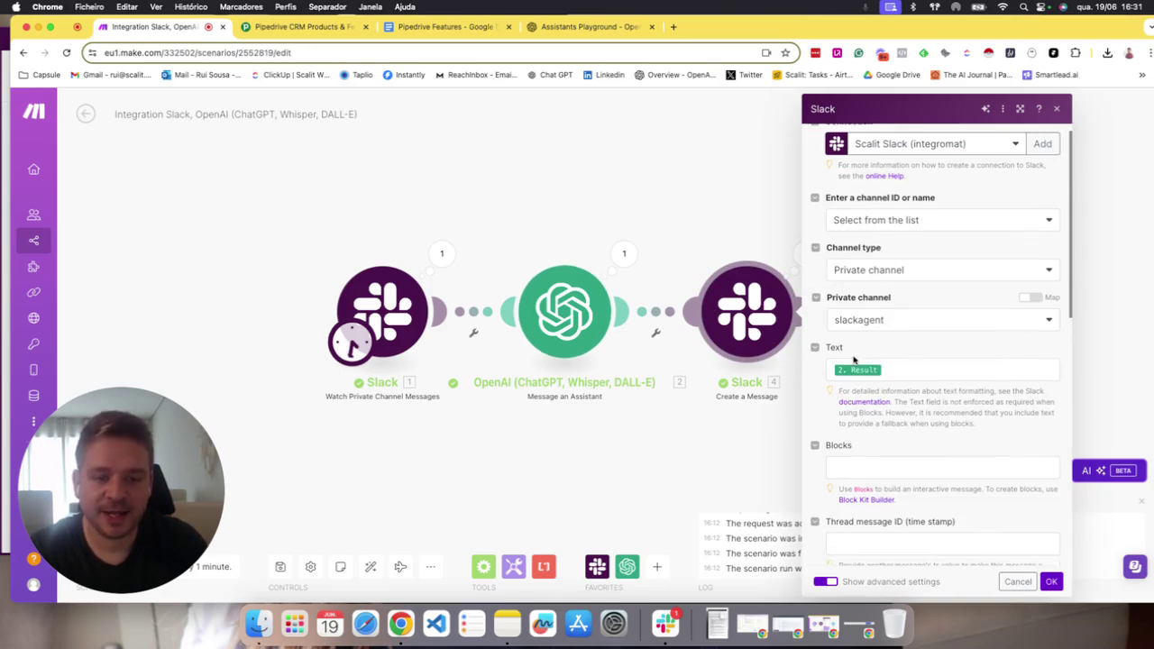
click(907, 369)
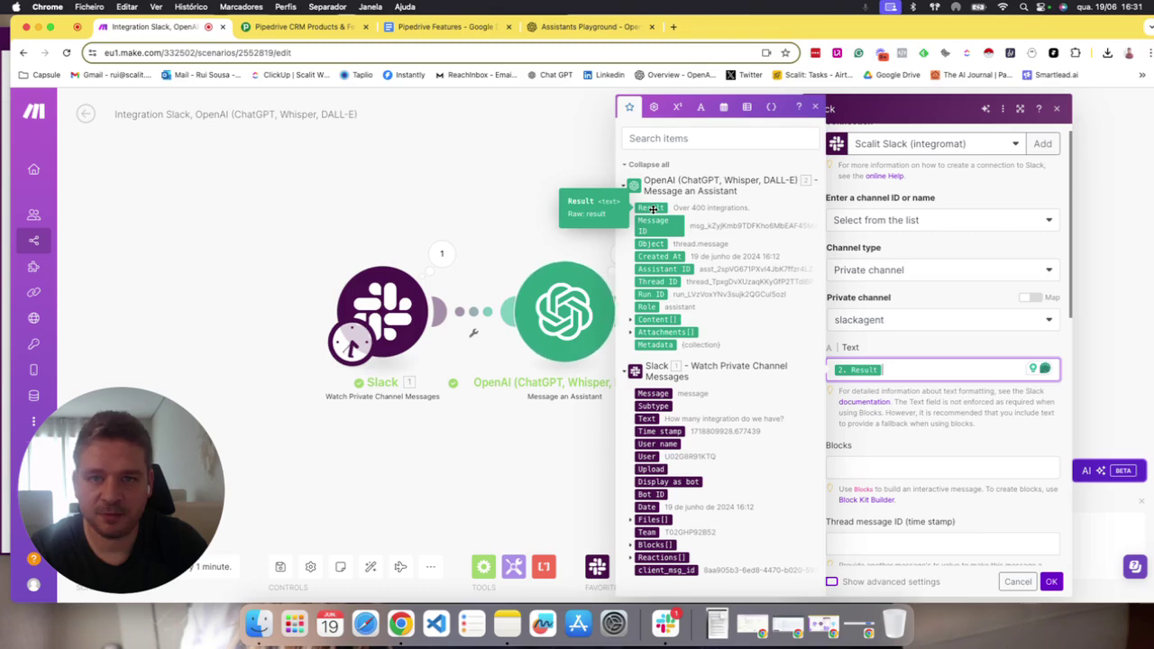
click(966, 348)
scroll(901, 406, down, 5)
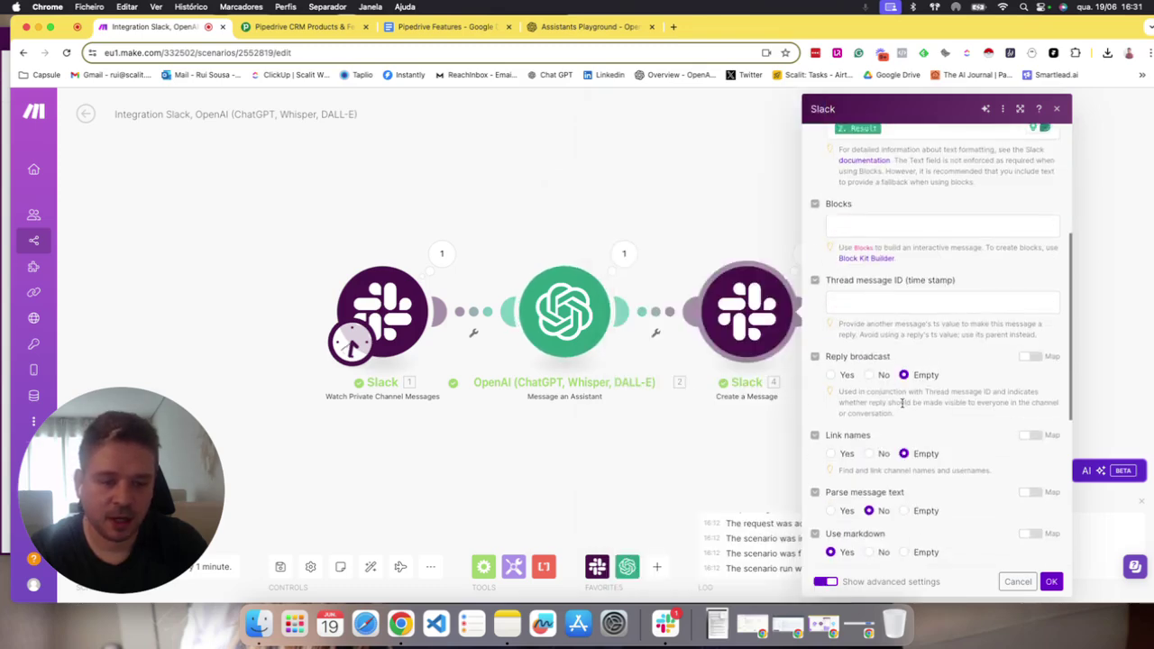
scroll(902, 408, down, 5)
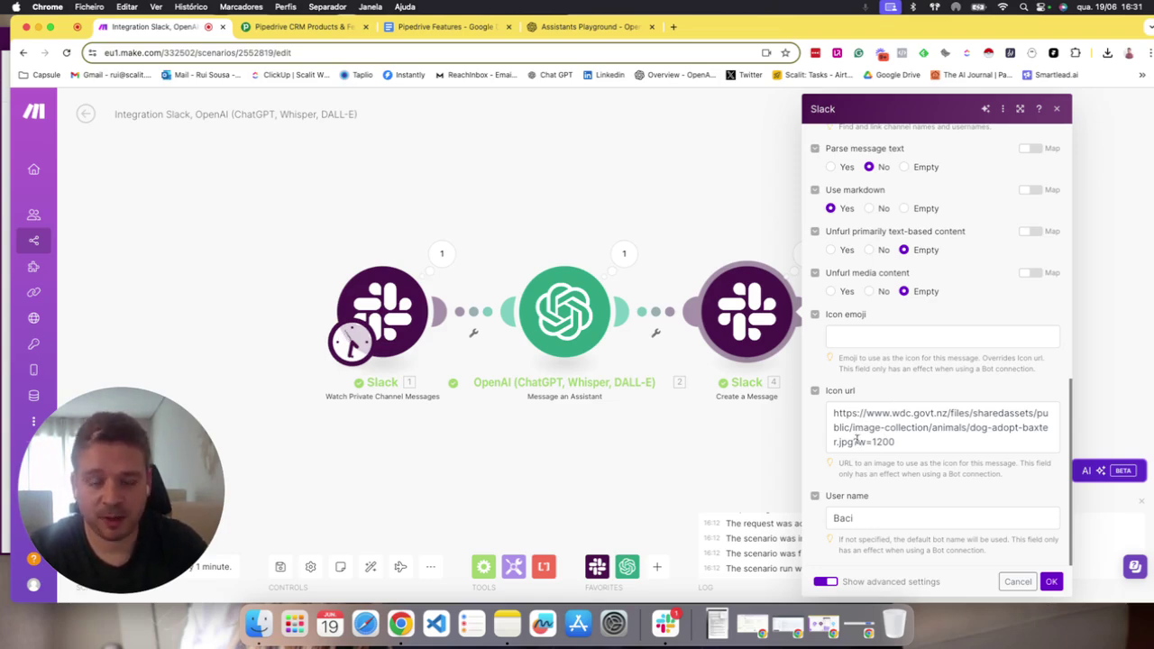
scroll(858, 440, up, 15)
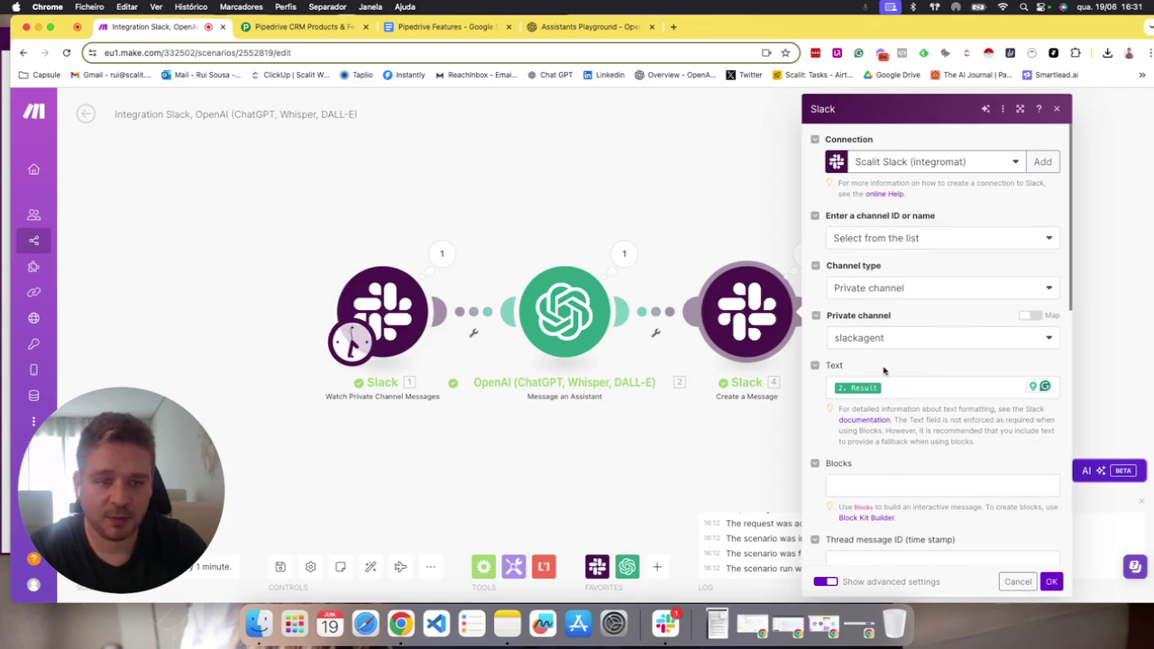
click(1053, 584)
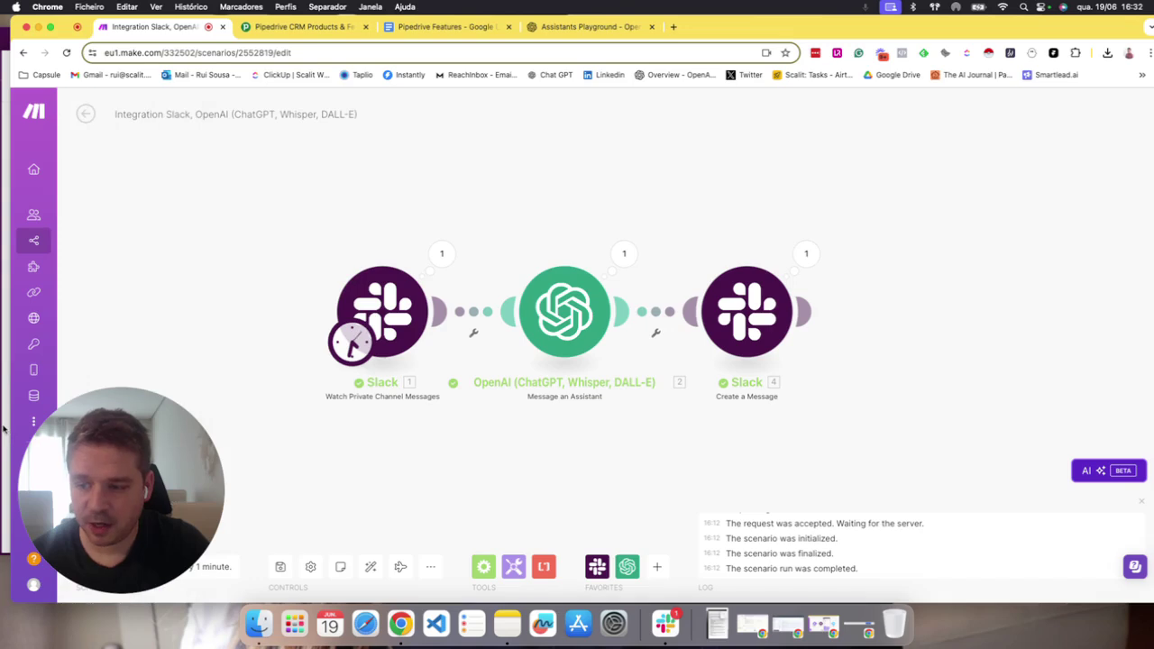
Step: Switch to Slack and draft the message "how many integrations do we have?" in the slackagent channel
key(super+Tab)
click(93, 502)
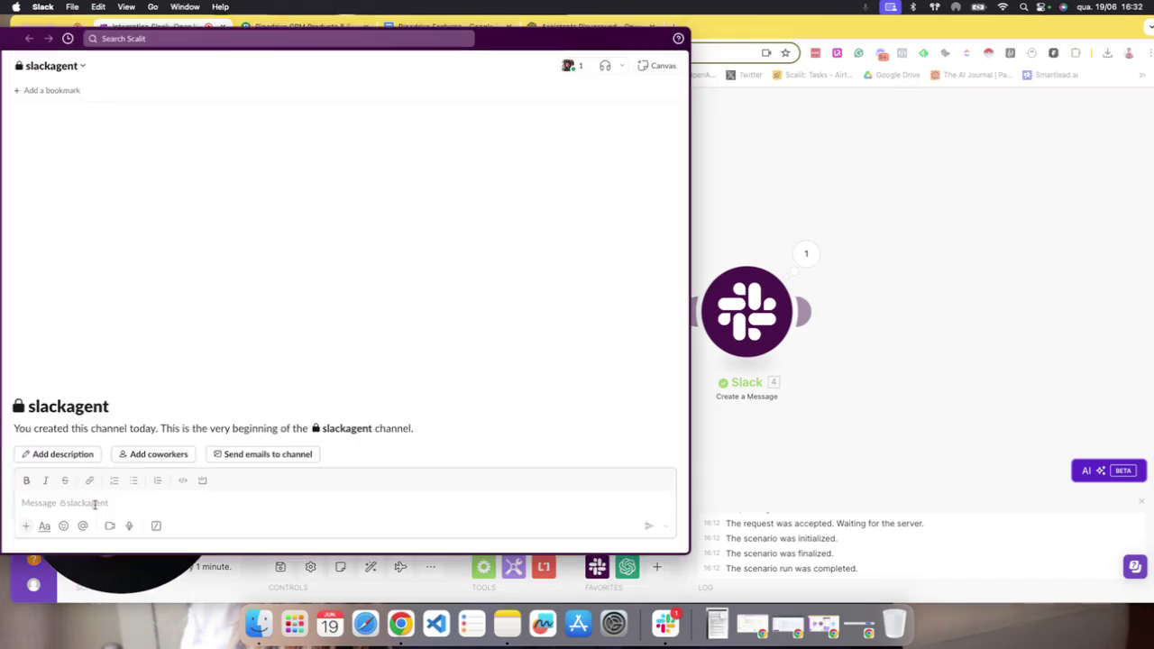
text(hi)
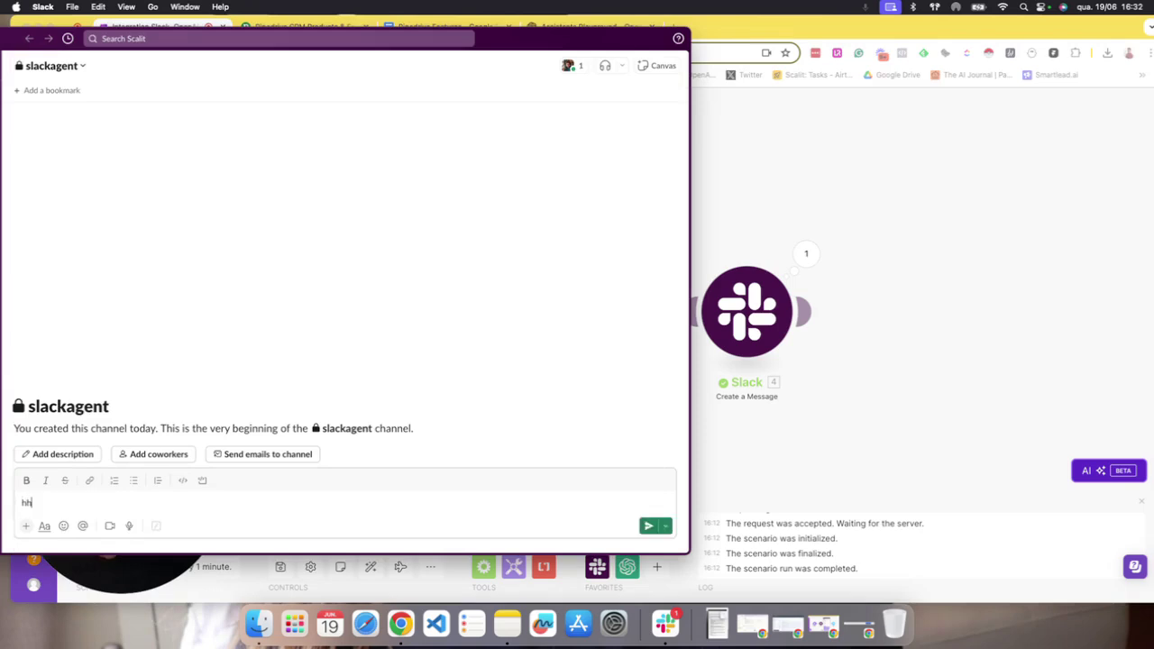
text(w many integrations)
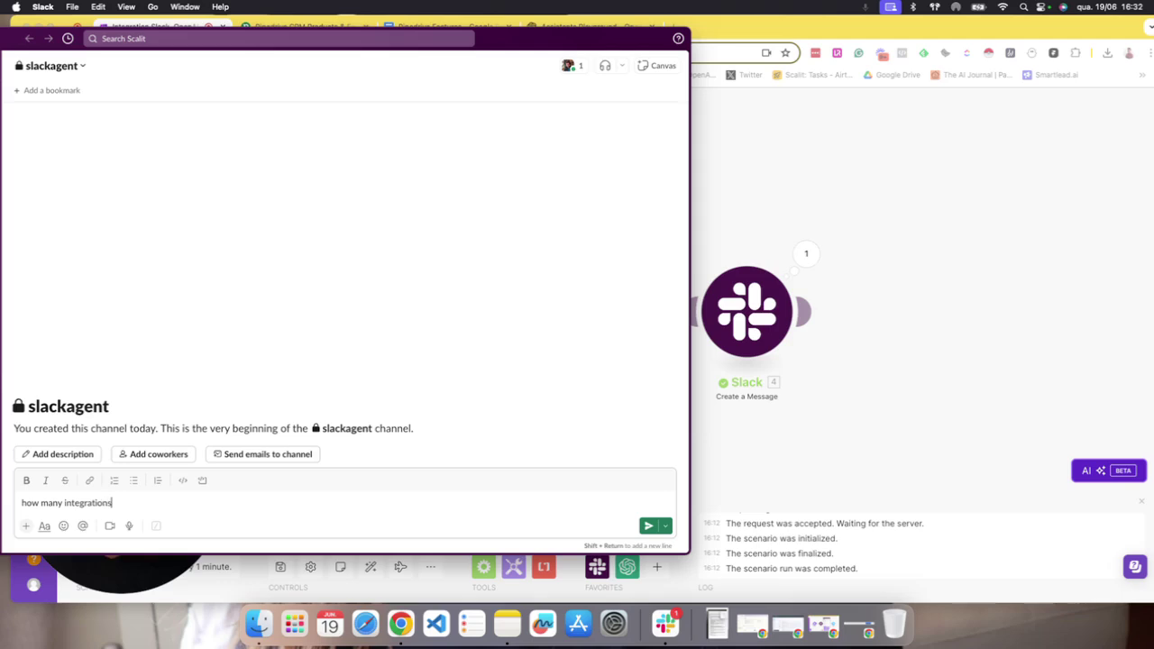
text( do we have?)
Step: Return to the Make scenario and switch its automatic scheduling off, moving the webcam overlay clear of the scheduling controls
click(711, 31)
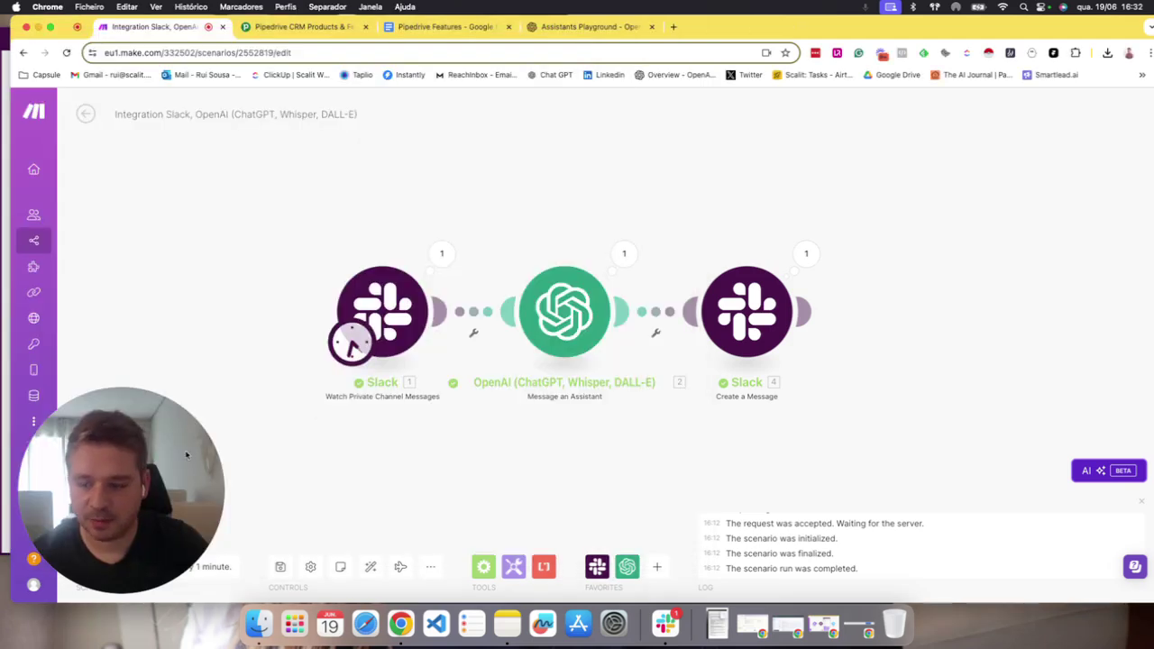
click(112, 576)
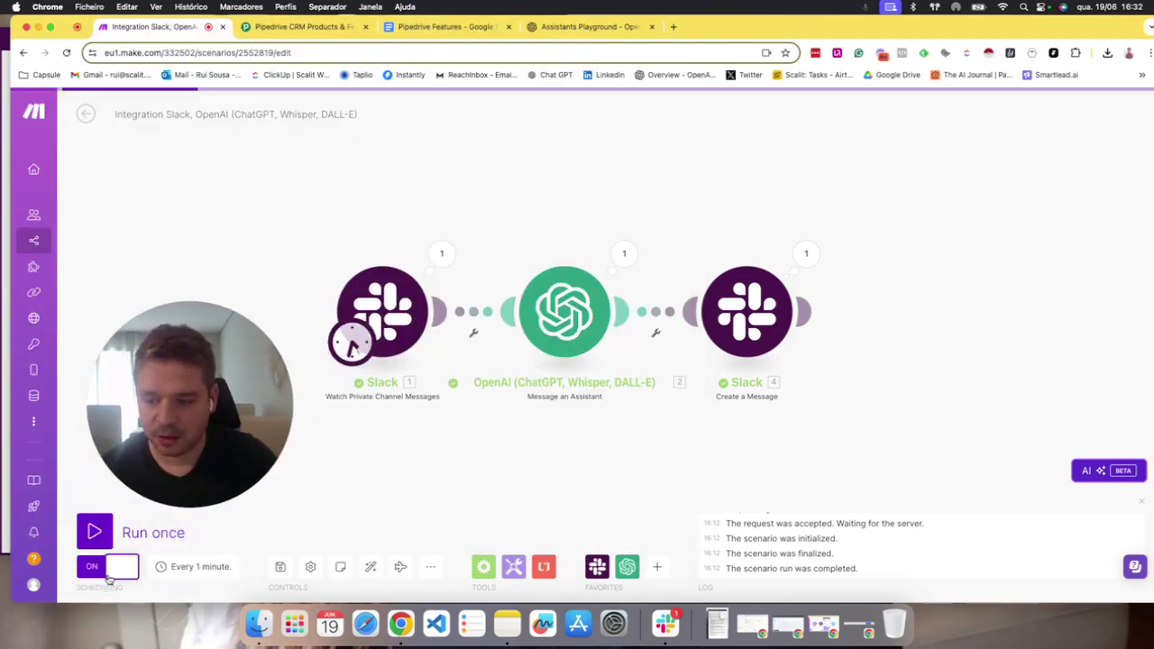
drag(228, 416, 227, 507)
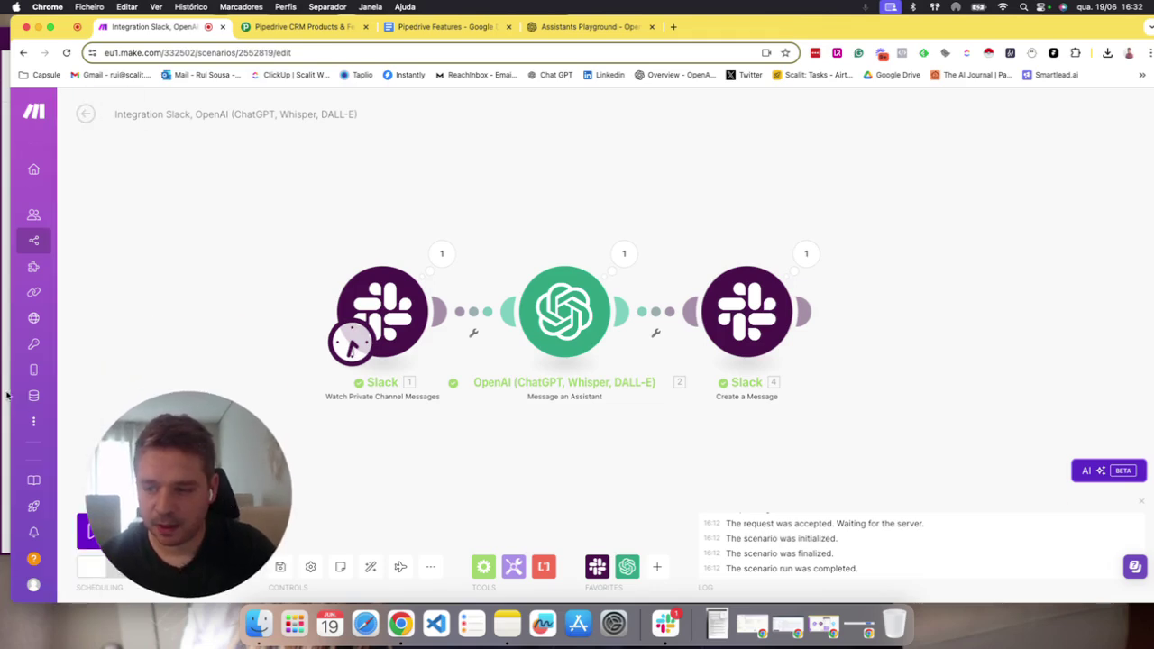
Step: Switch back to Slack and send the drafted question to the slackagent channel
mouse_move(82, 532)
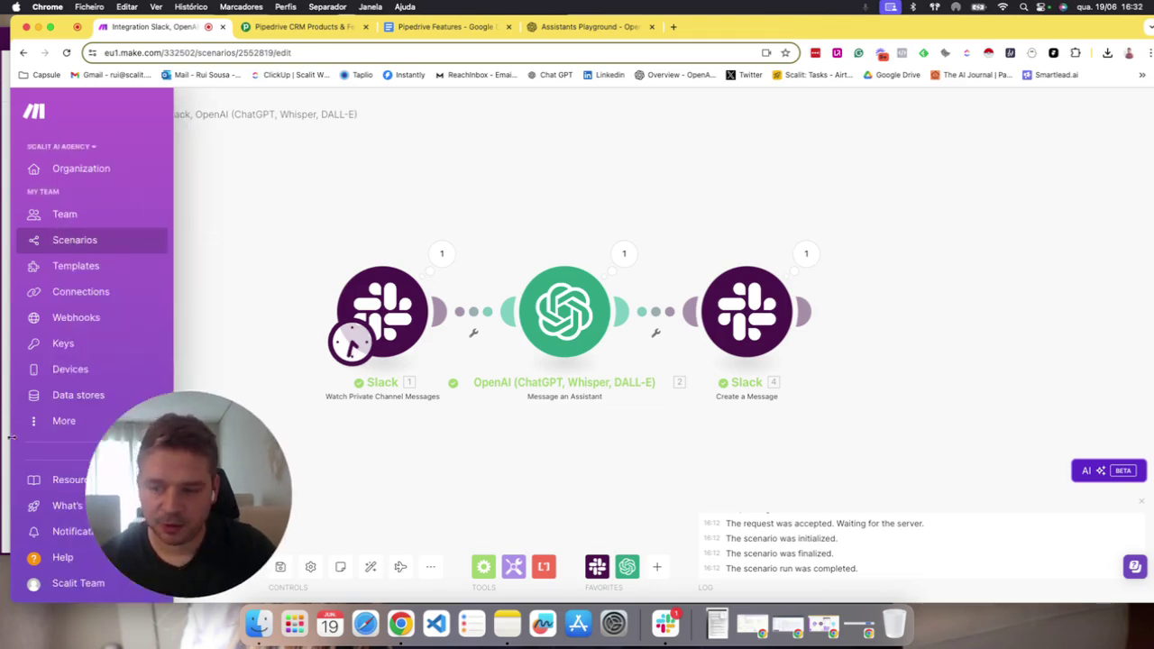
key(super+Tab)
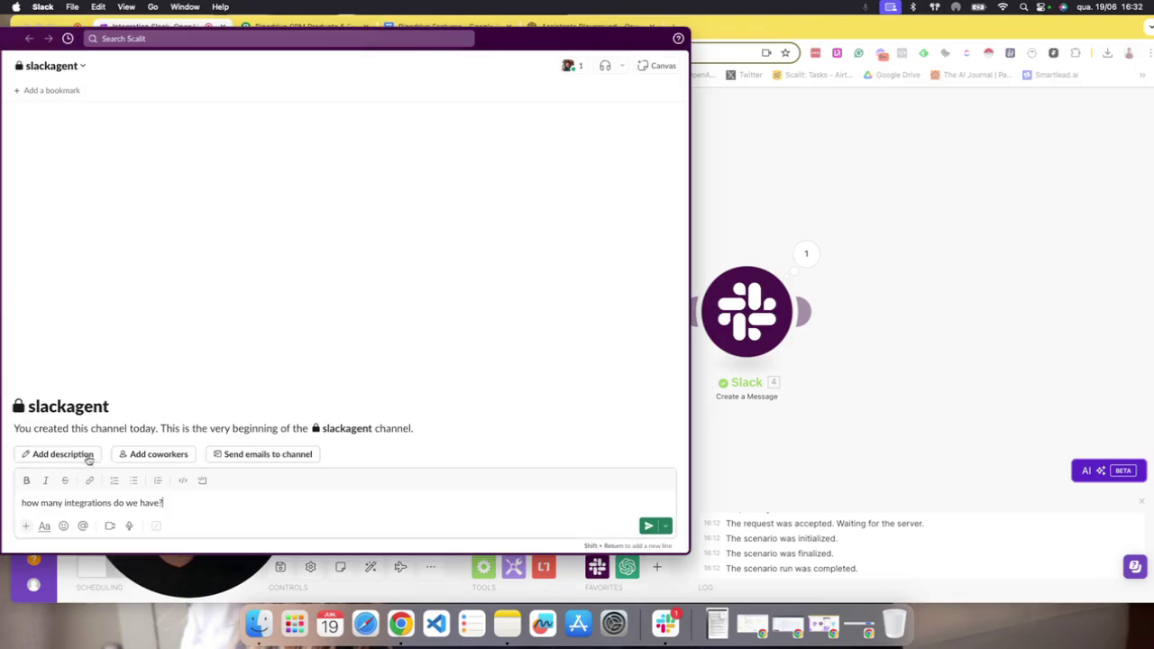
click(648, 526)
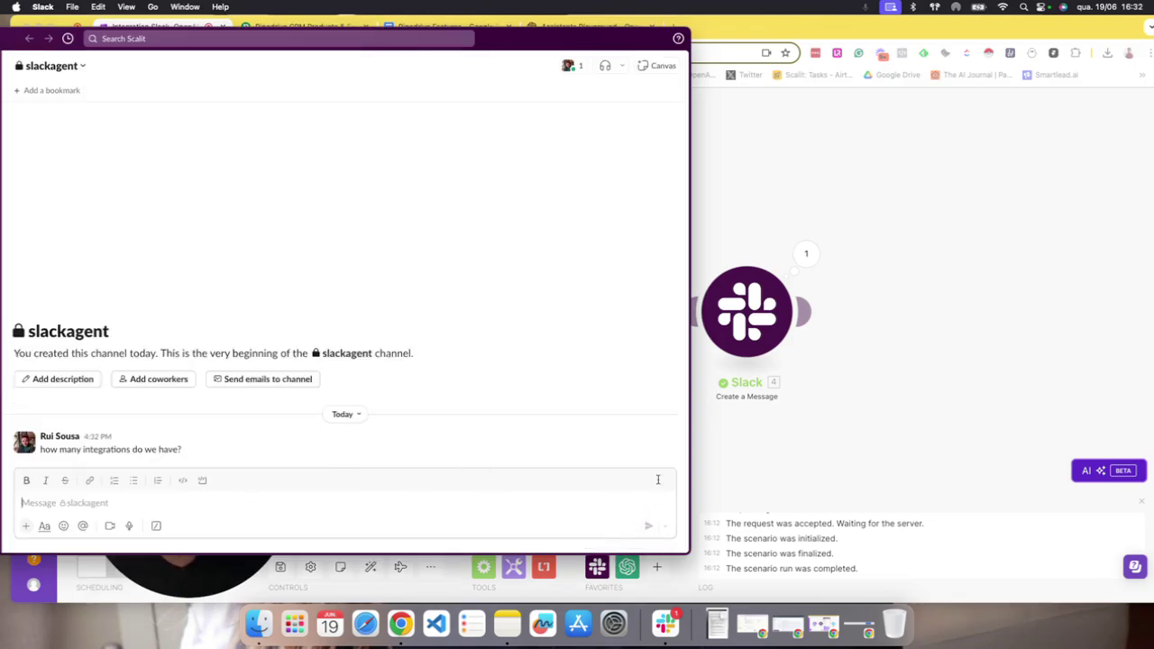
Step: Return to the Make scenario and run it once to process the question posted in the Slack channel
click(800, 441)
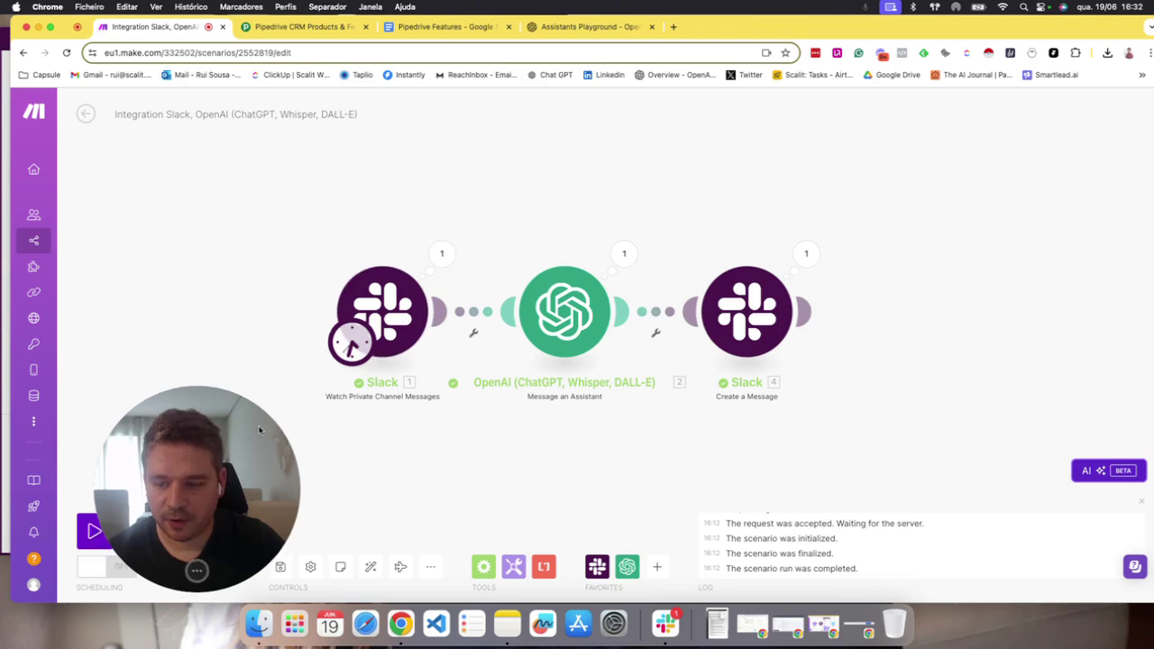
click(97, 530)
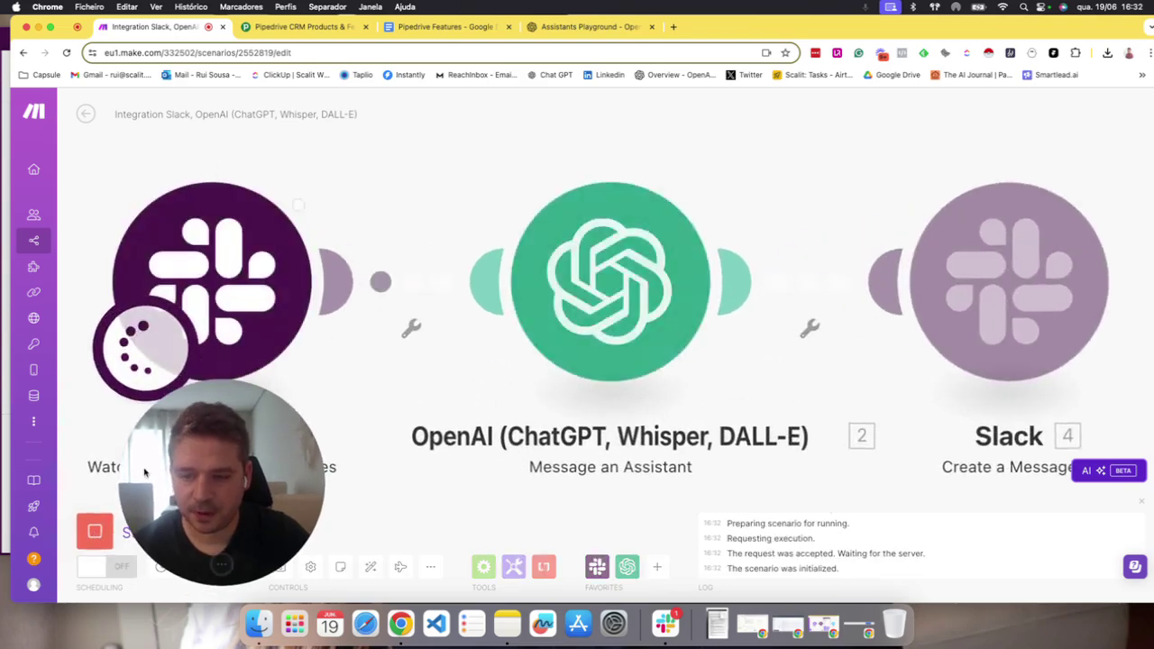
scroll(505, 433, down, 3)
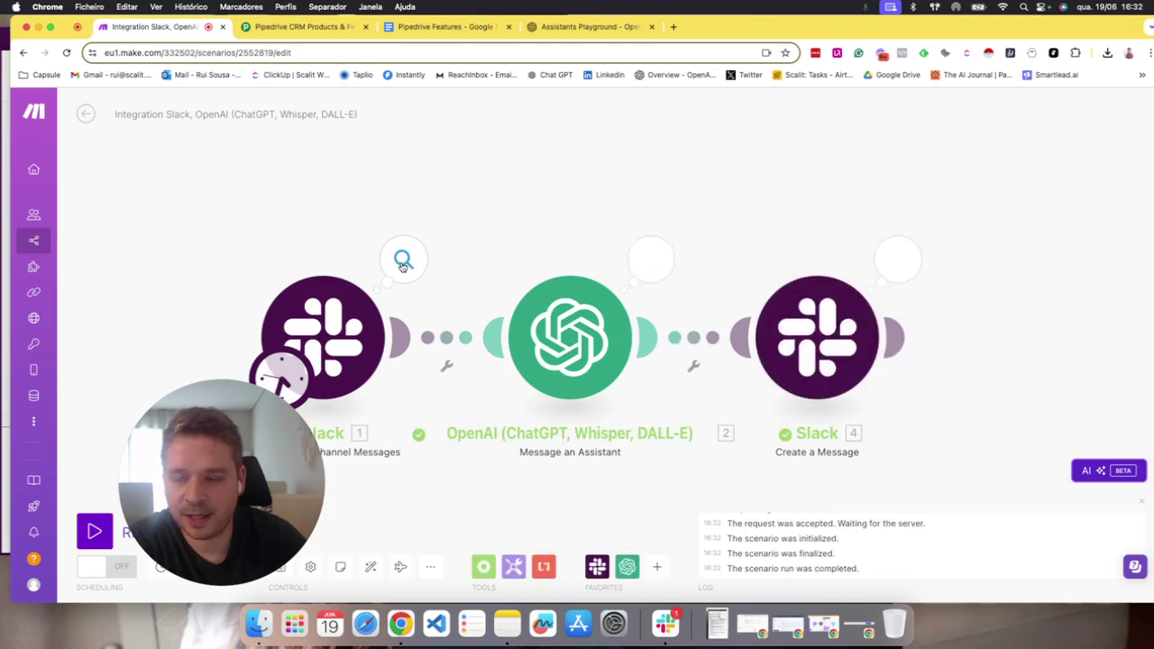
Step: Switch to Slack and delete both the integrations question and the Baci app's reply from the slackagent channel
key(super+Tab)
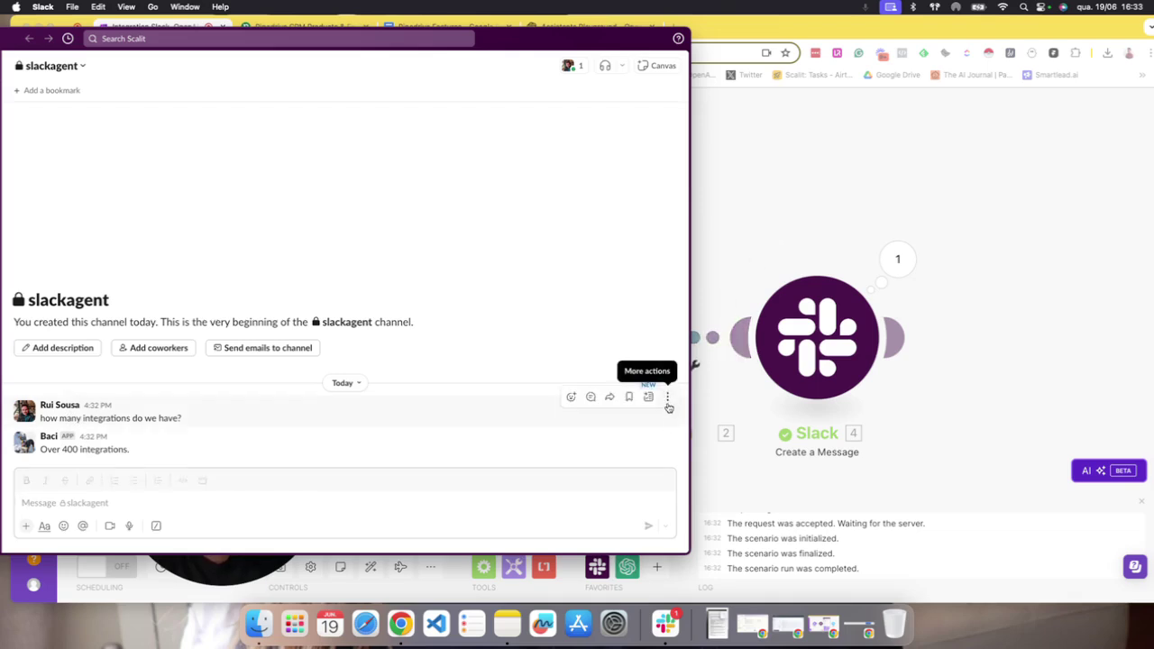
click(668, 403)
click(595, 451)
click(390, 345)
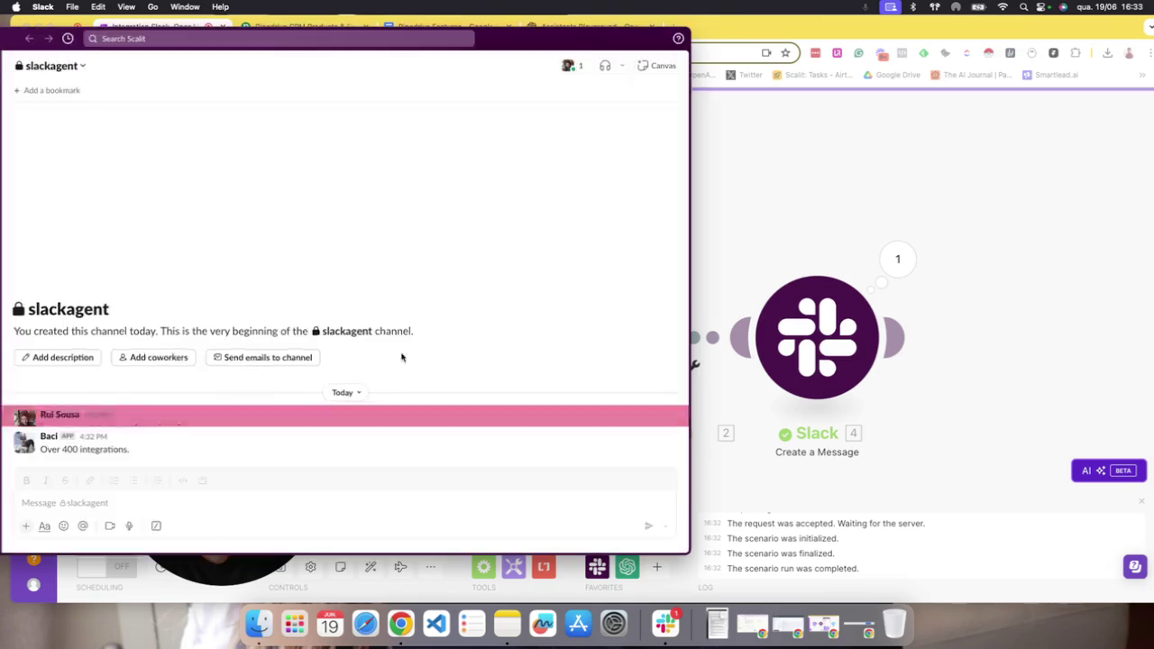
click(669, 429)
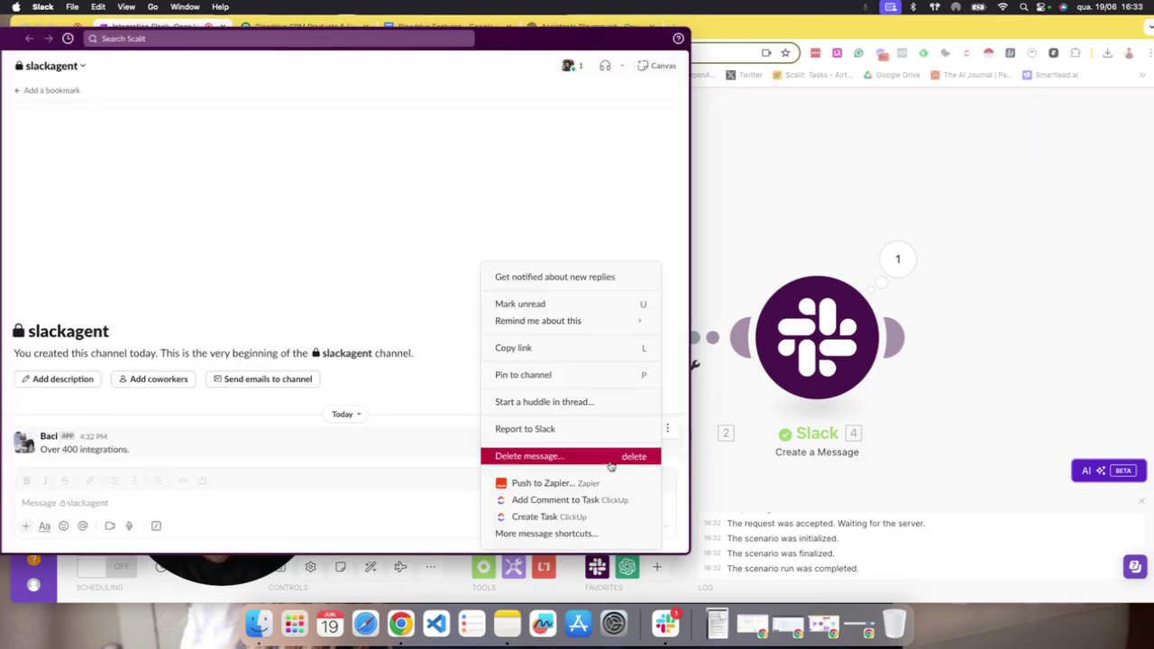
click(587, 455)
click(397, 344)
Step: Return to the Make scenario and switch its automatic scheduling on
click(761, 240)
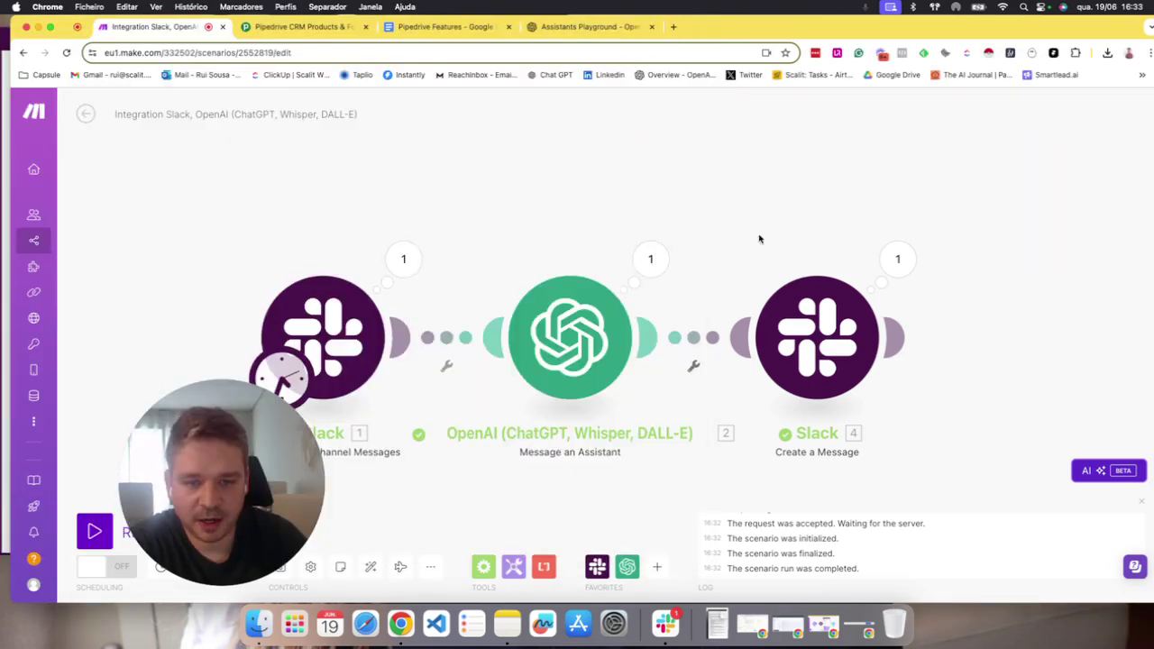
drag(214, 469, 354, 471)
click(106, 572)
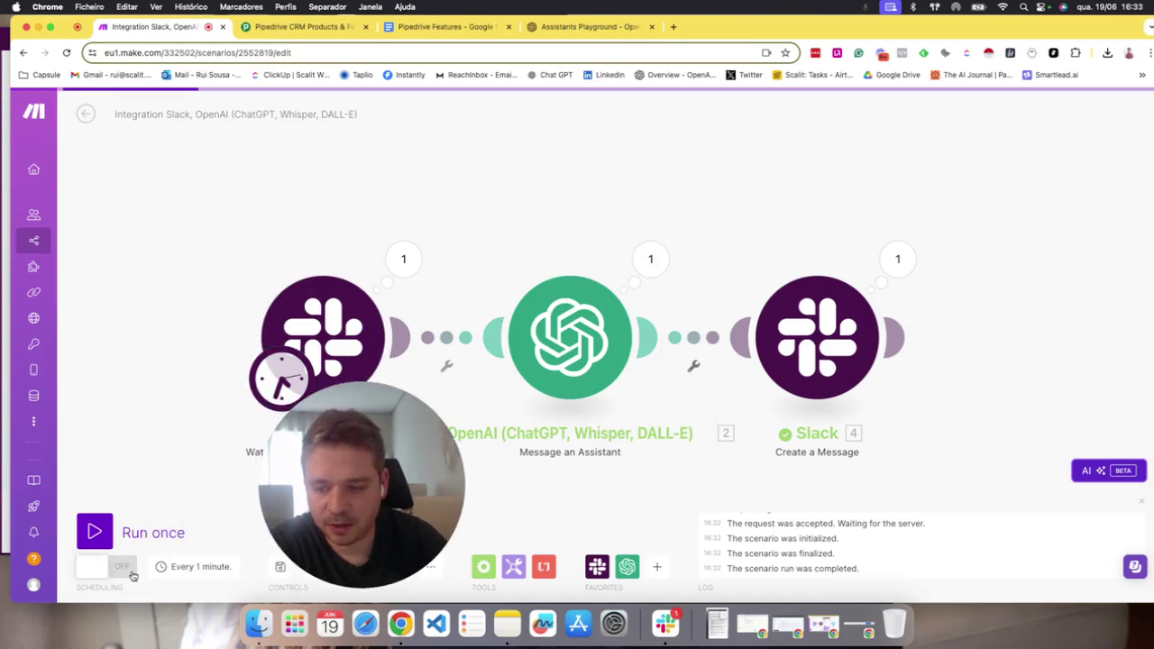
drag(354, 523, 123, 527)
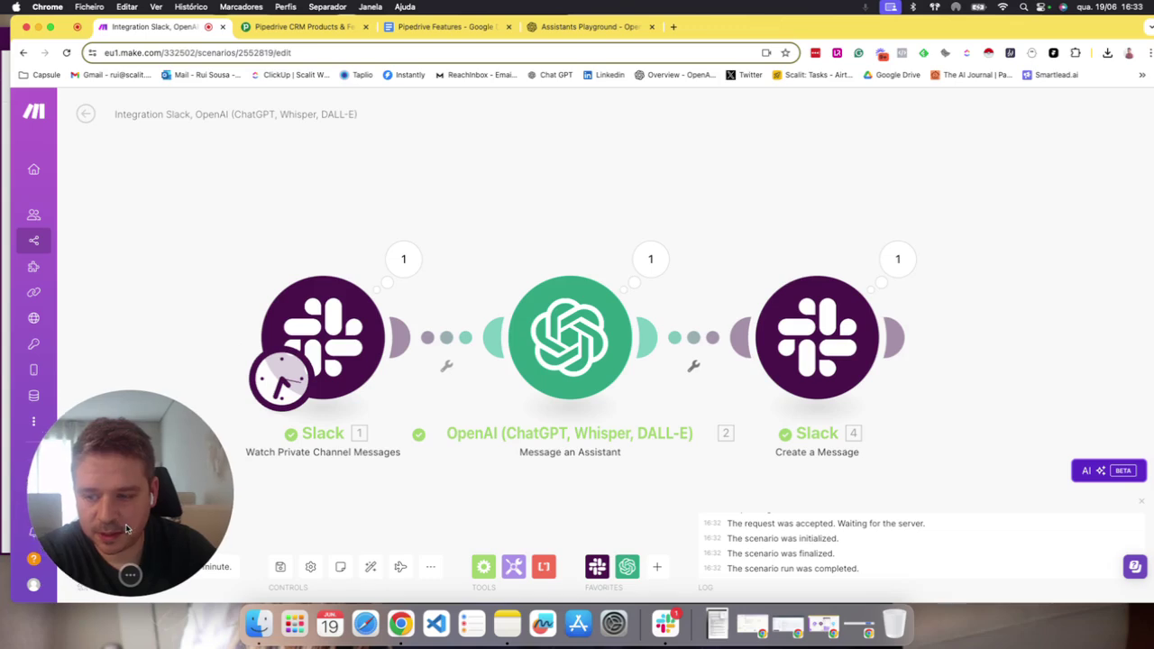
Step: Switch to Slack and send the message "do we have an email feature?" in the slackagent channel
click(5, 484)
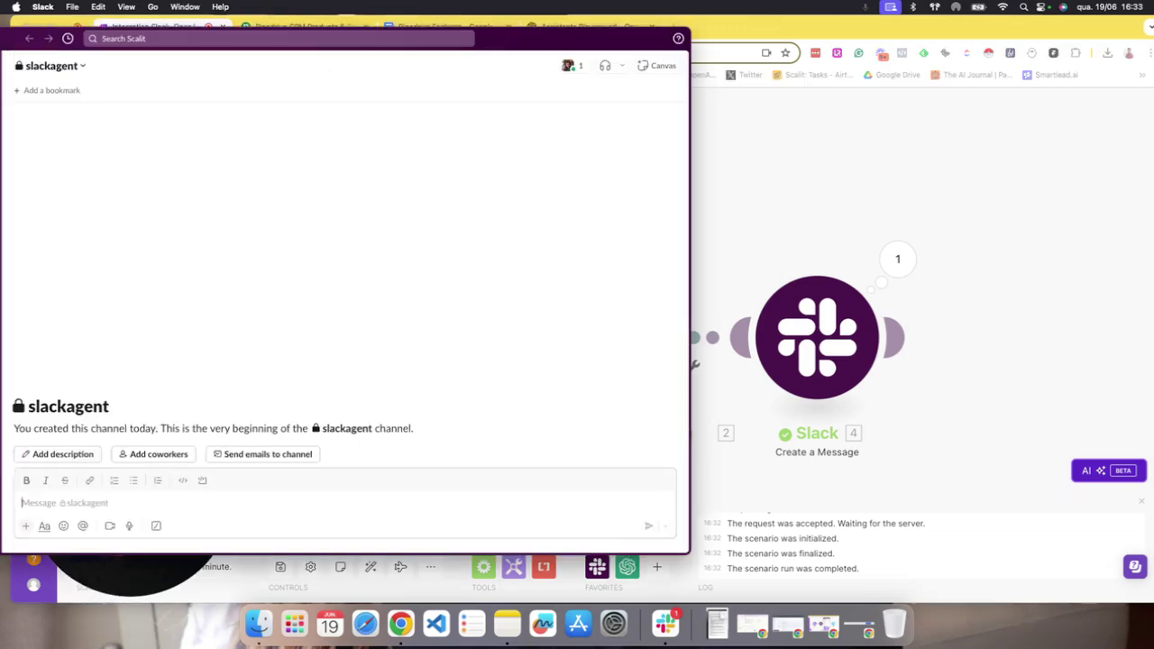
text(do we have)
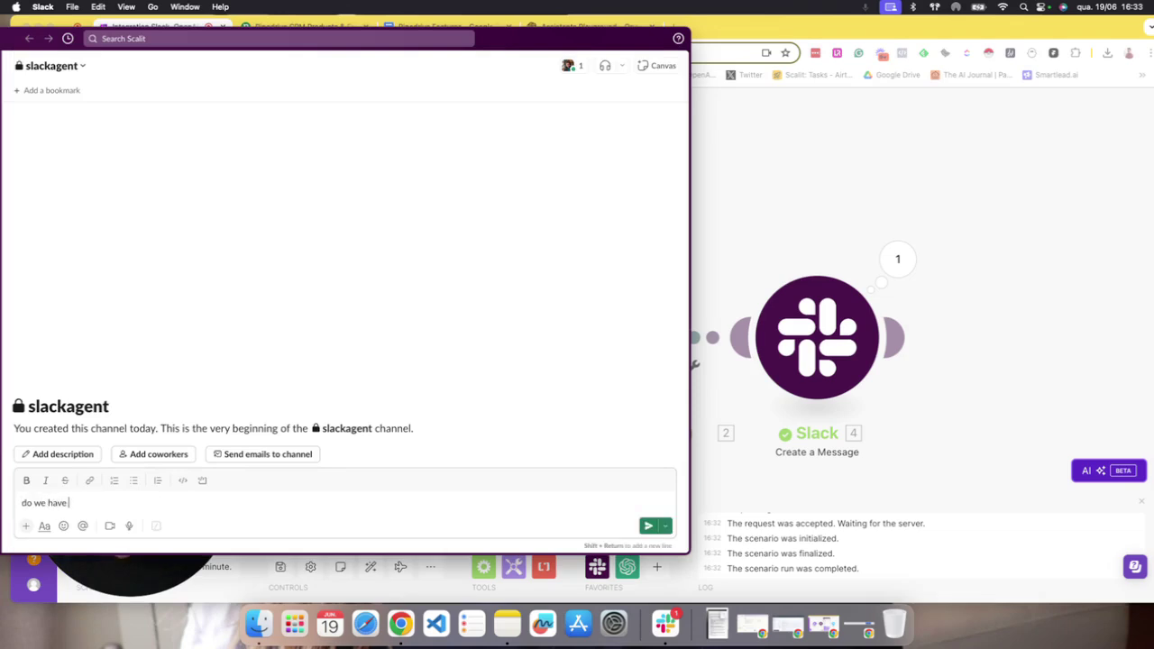
text( an email feature?)
key(Return)
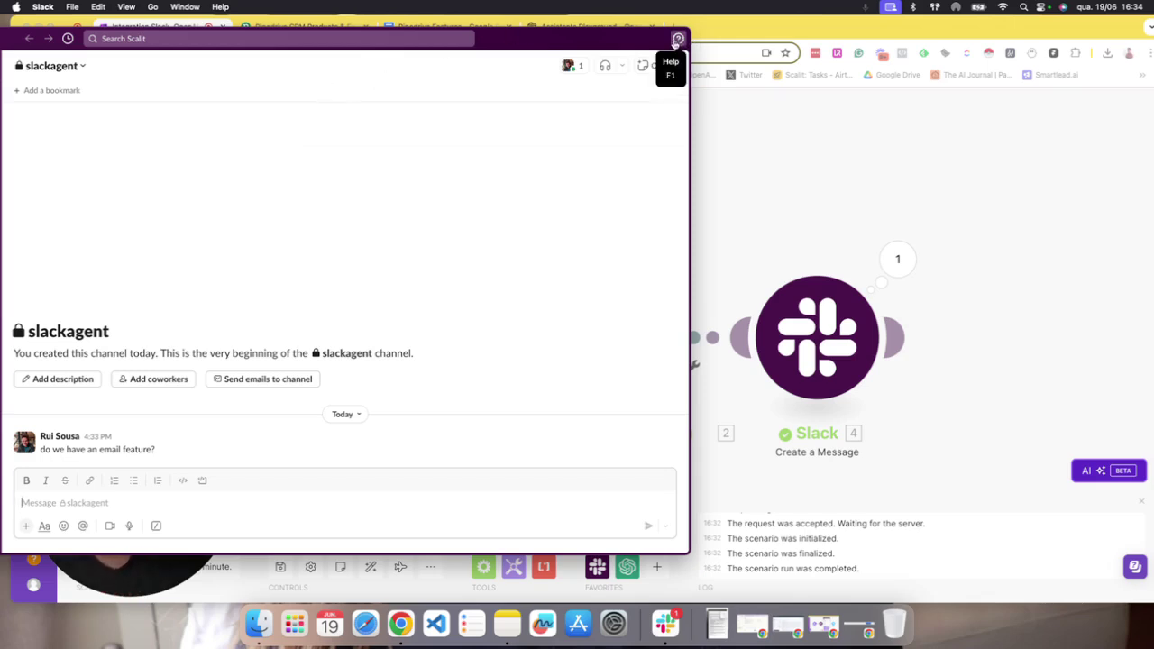
Step: Check the Make scenario and the slackagent channel in Slack for the scheduled run's reply to the email question, ending back in Make
click(748, 32)
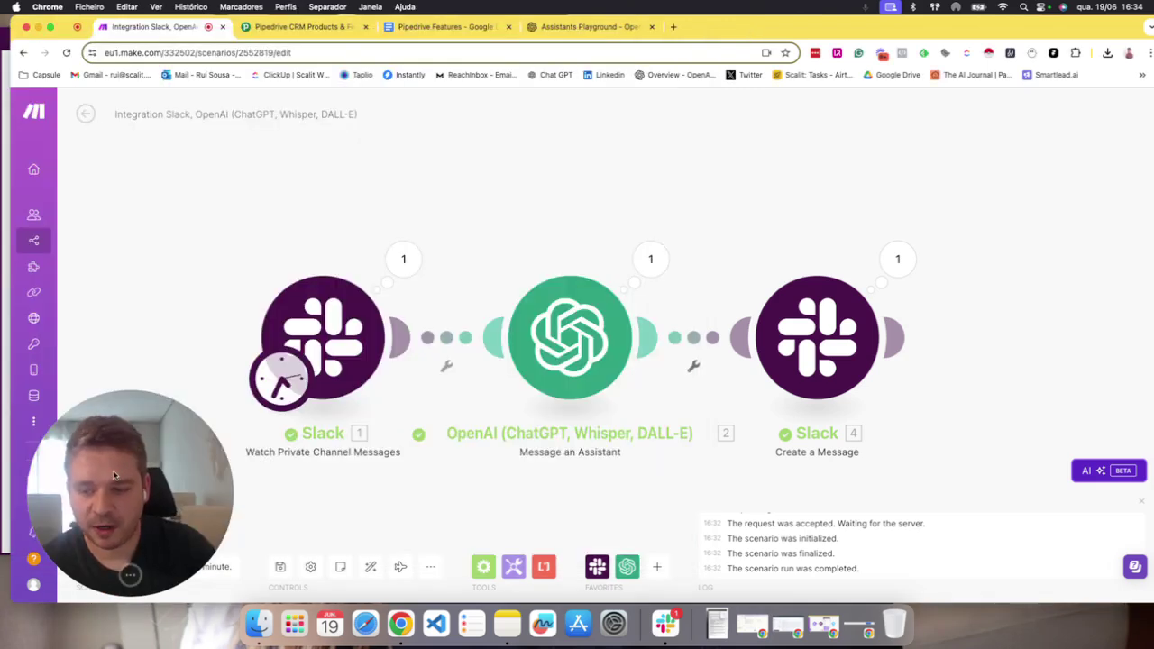
mouse_move(115, 475)
mouse_down()
mouse_move(145, 380)
mouse_move(131, 468)
mouse_up()
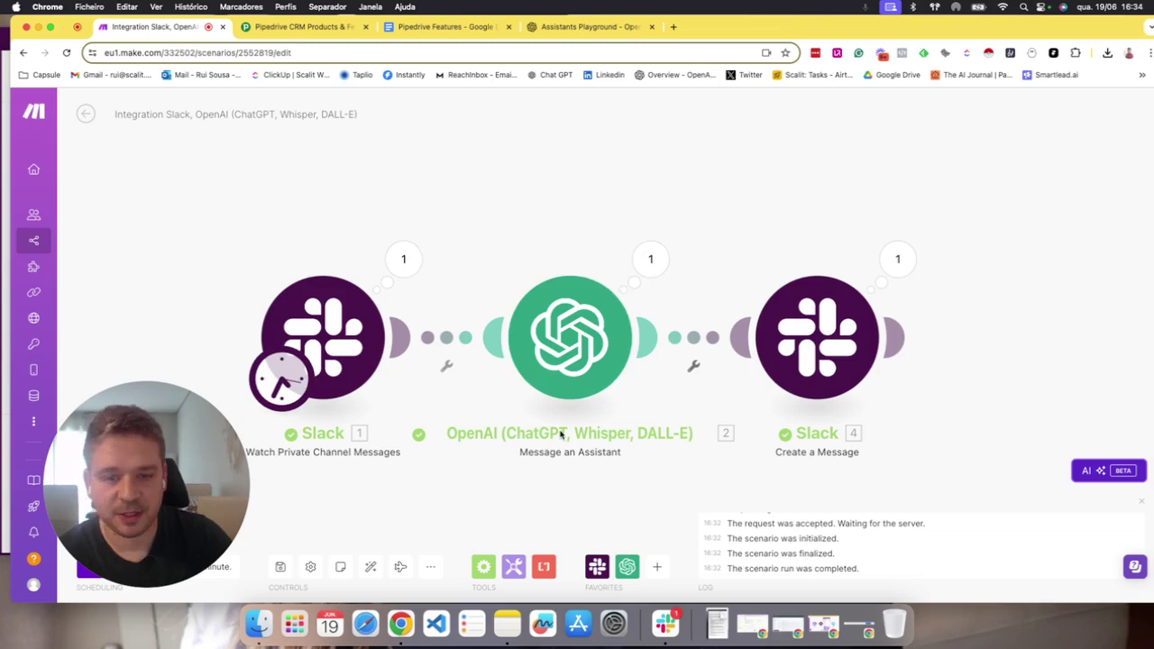
click(4, 350)
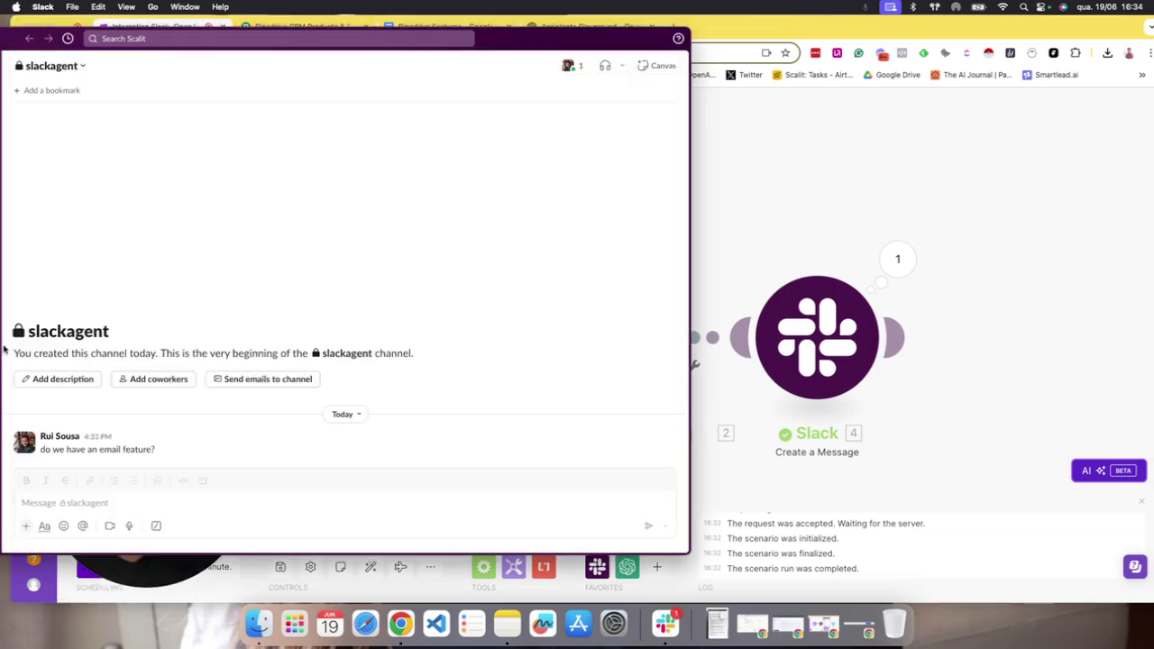
click(798, 204)
mouse_move(122, 469)
mouse_down()
mouse_move(283, 442)
mouse_move(265, 471)
mouse_move(104, 469)
mouse_up()
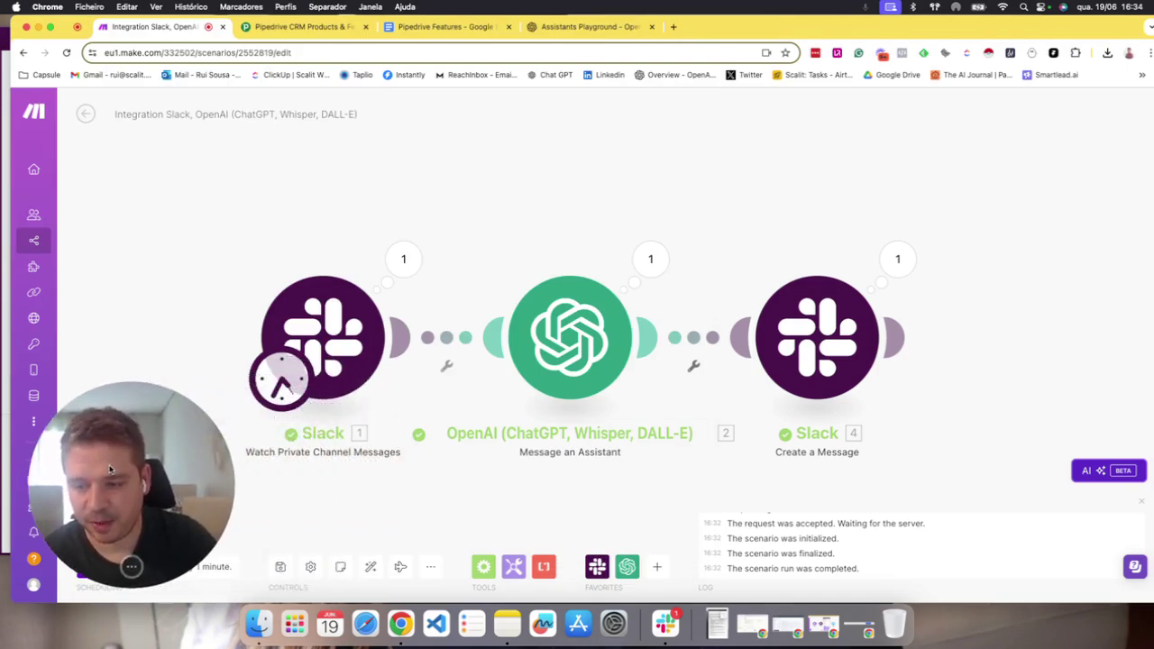
click(4, 380)
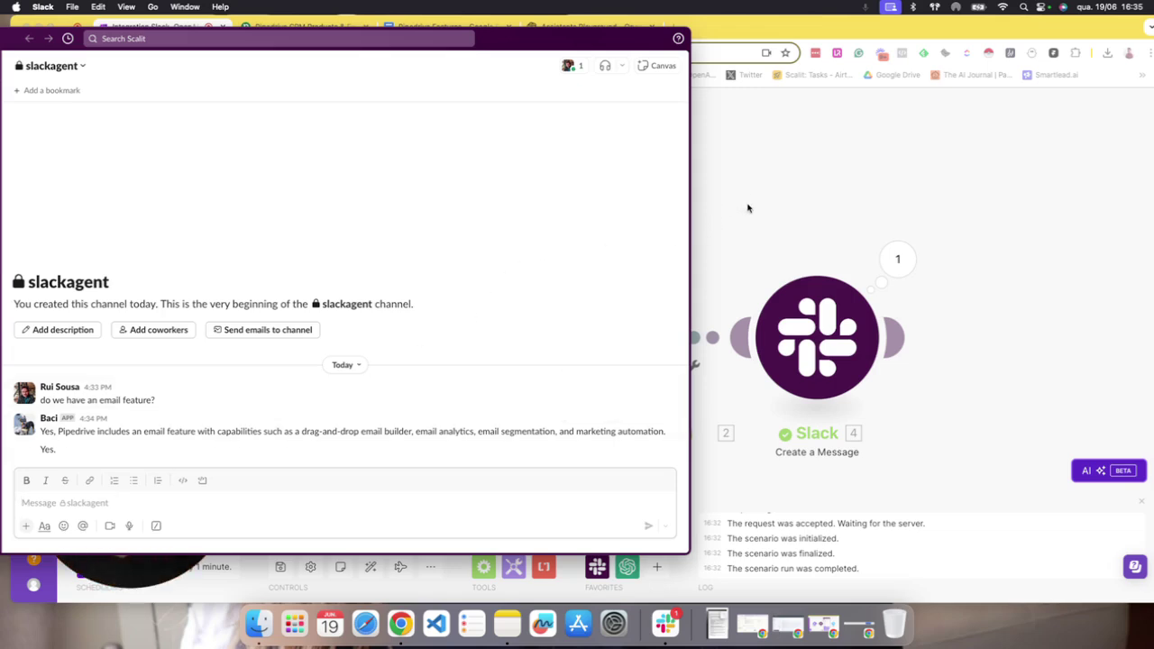
click(777, 184)
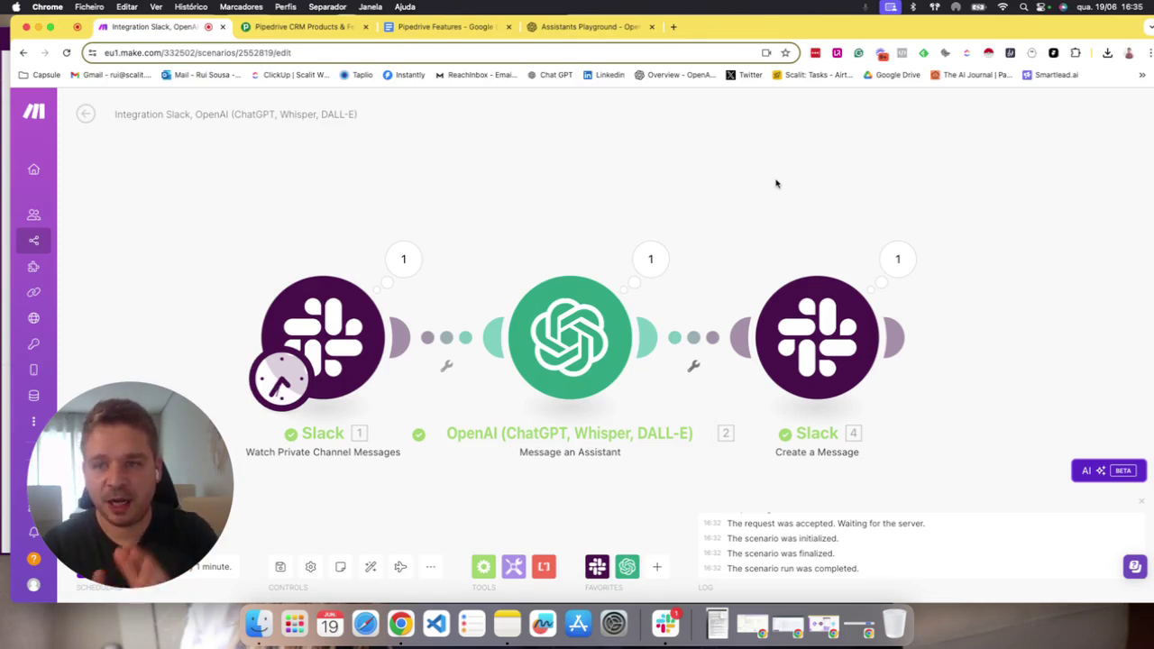